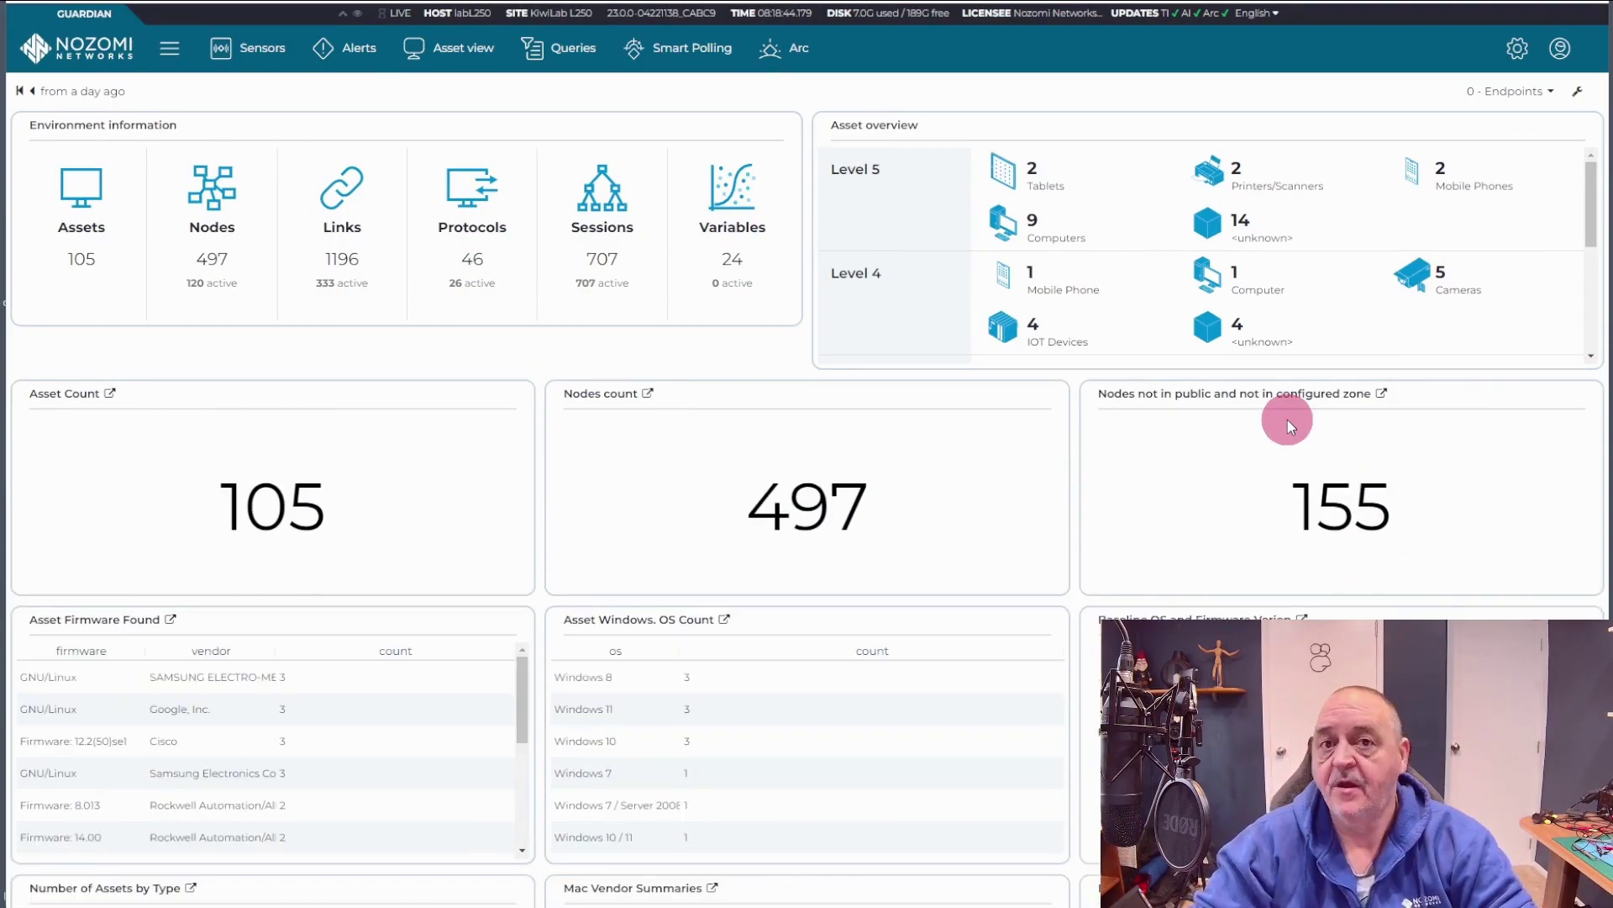
Step: Go through the Settings gear to the Credentials manager and list the stored identities
click(1518, 48)
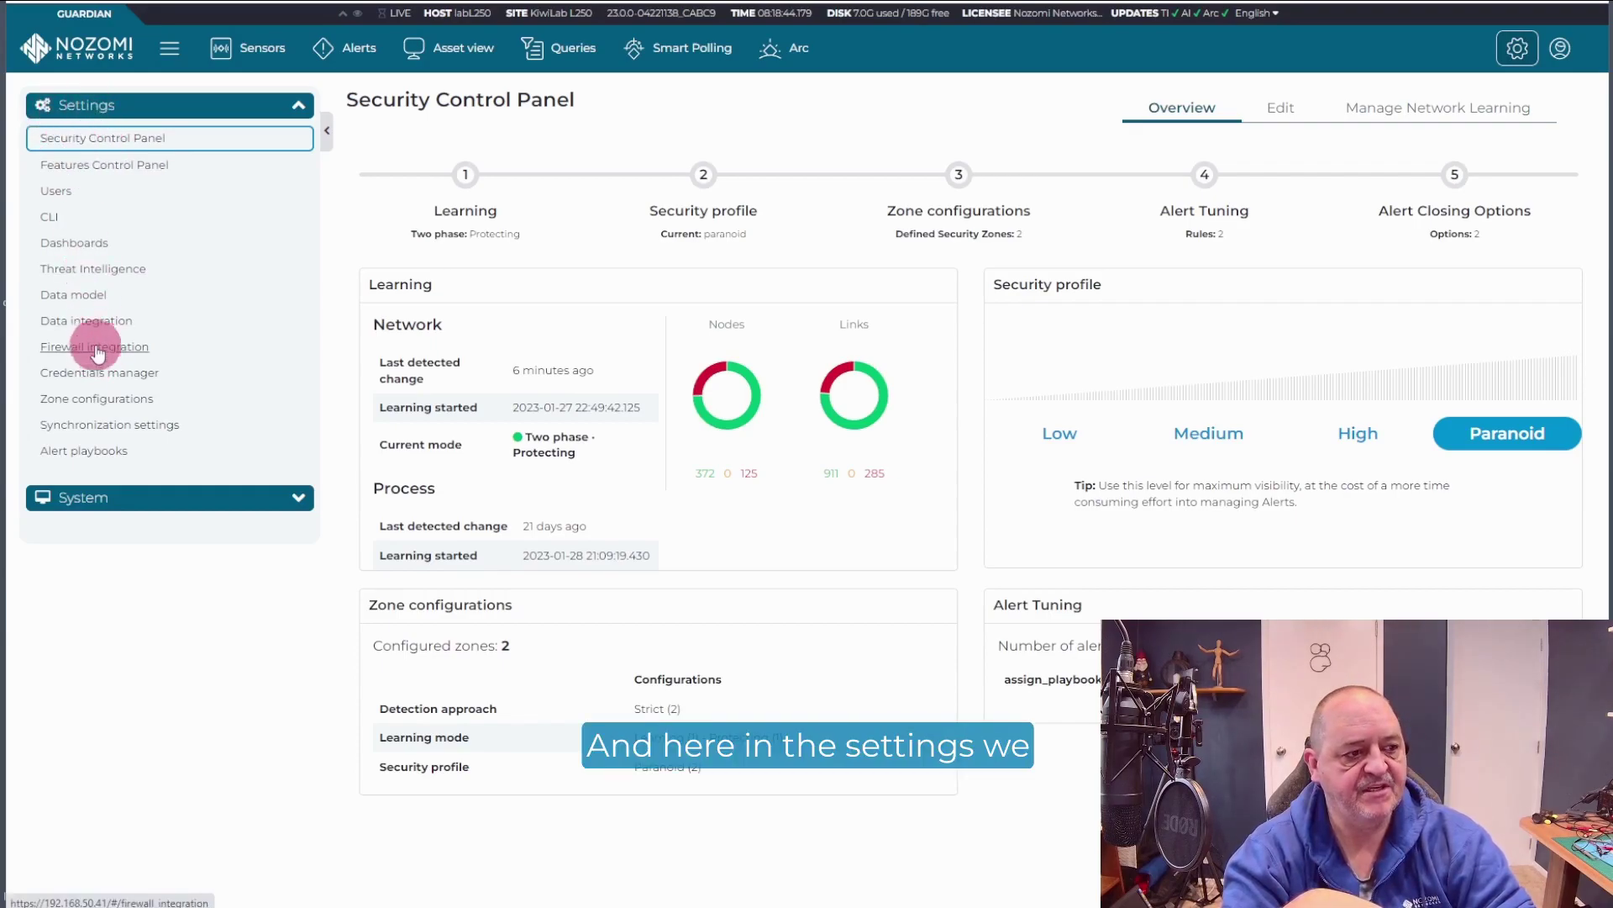
click(86, 383)
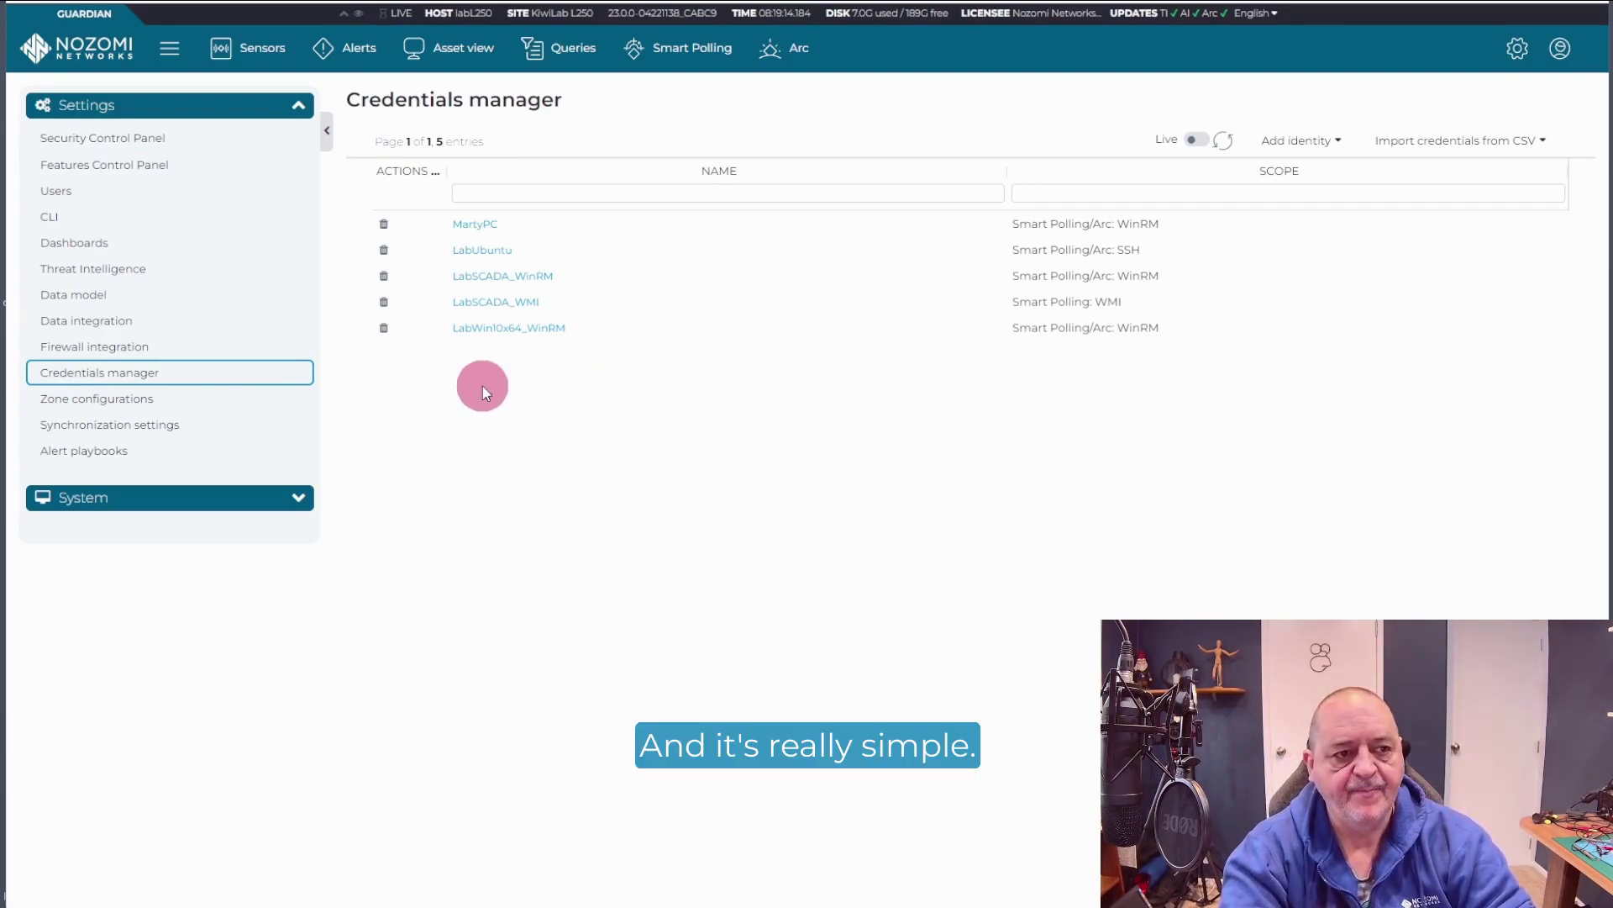
Step: Start a Smart Polling/Arc: SSH identity named TestSSH with username Test and the pasted password
click(1325, 143)
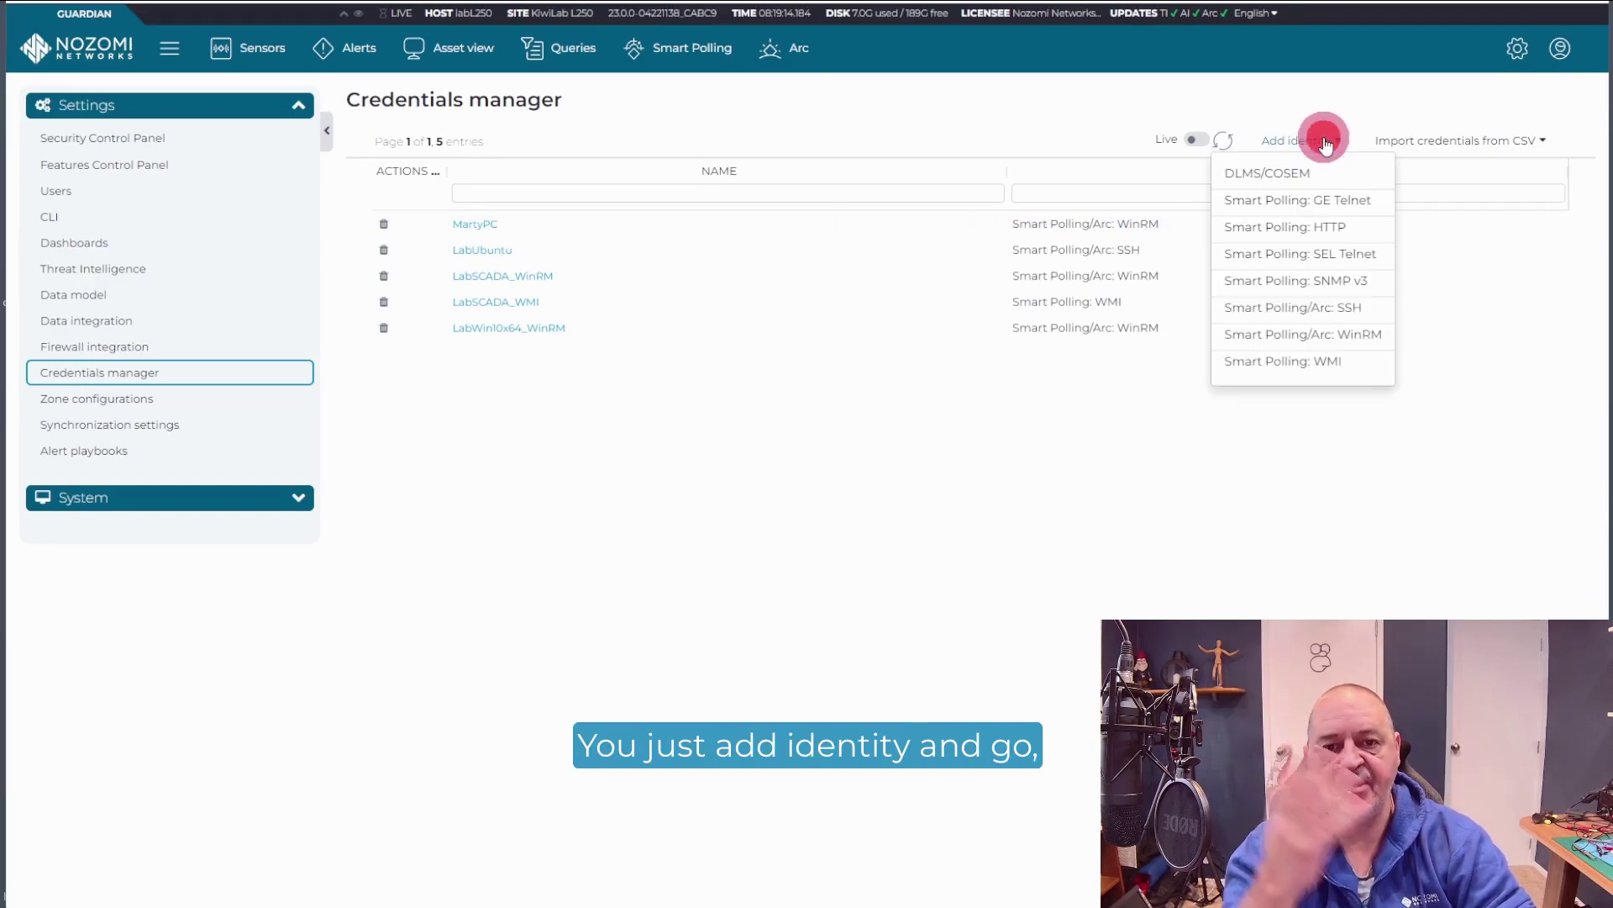
click(1316, 310)
click(508, 131)
text(TestSSH)
click(422, 195)
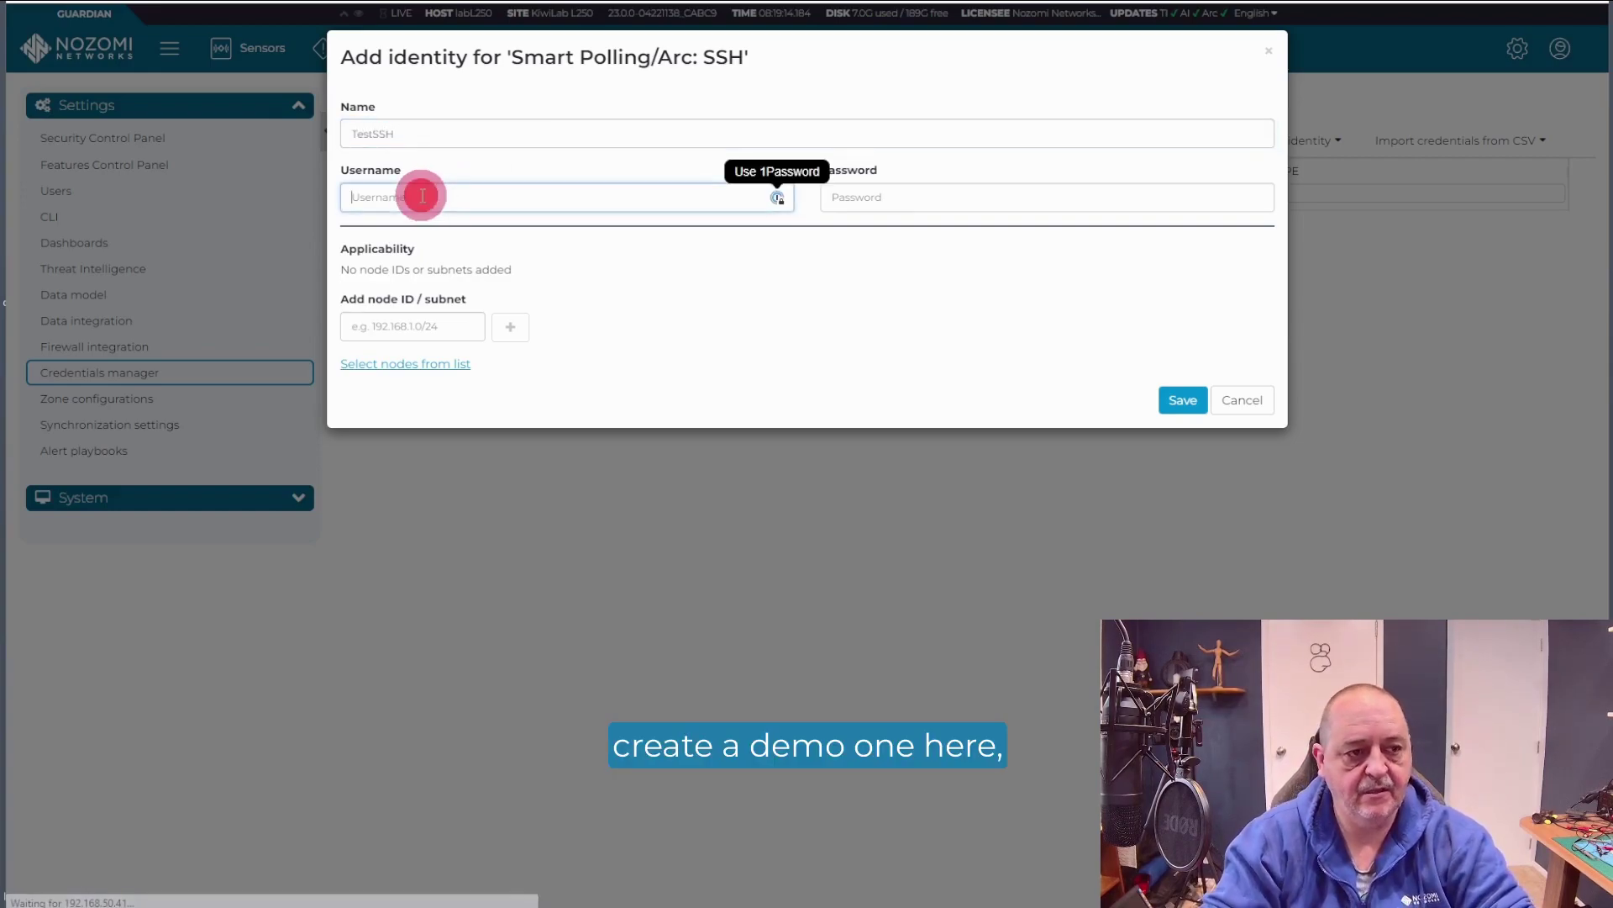
text(Test)
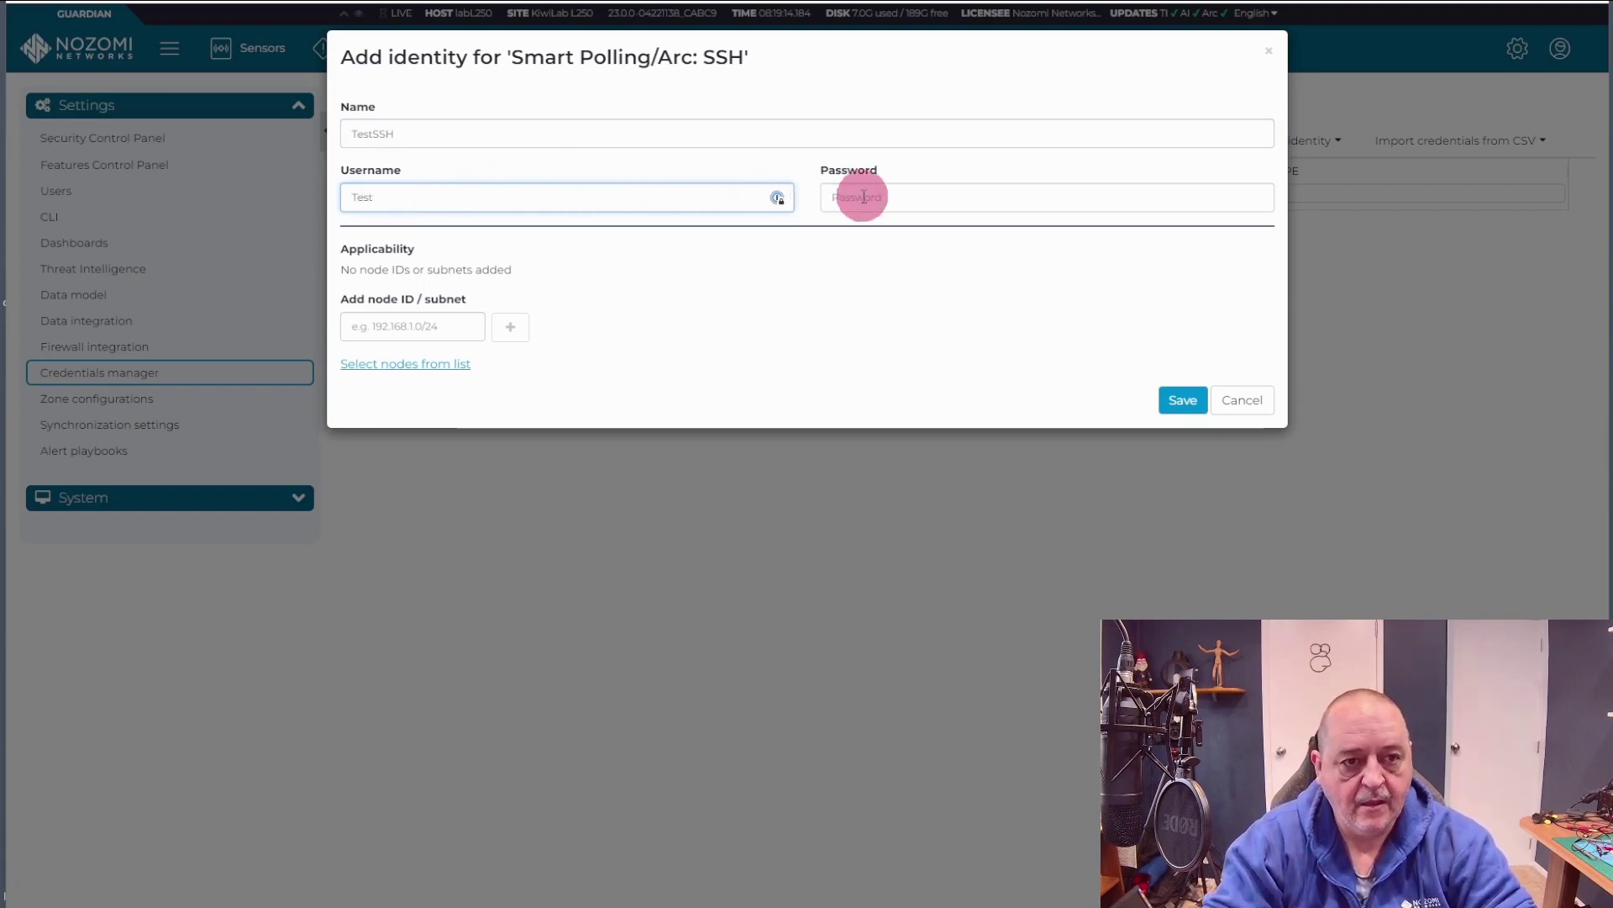
click(874, 197)
key(ctrl+v)
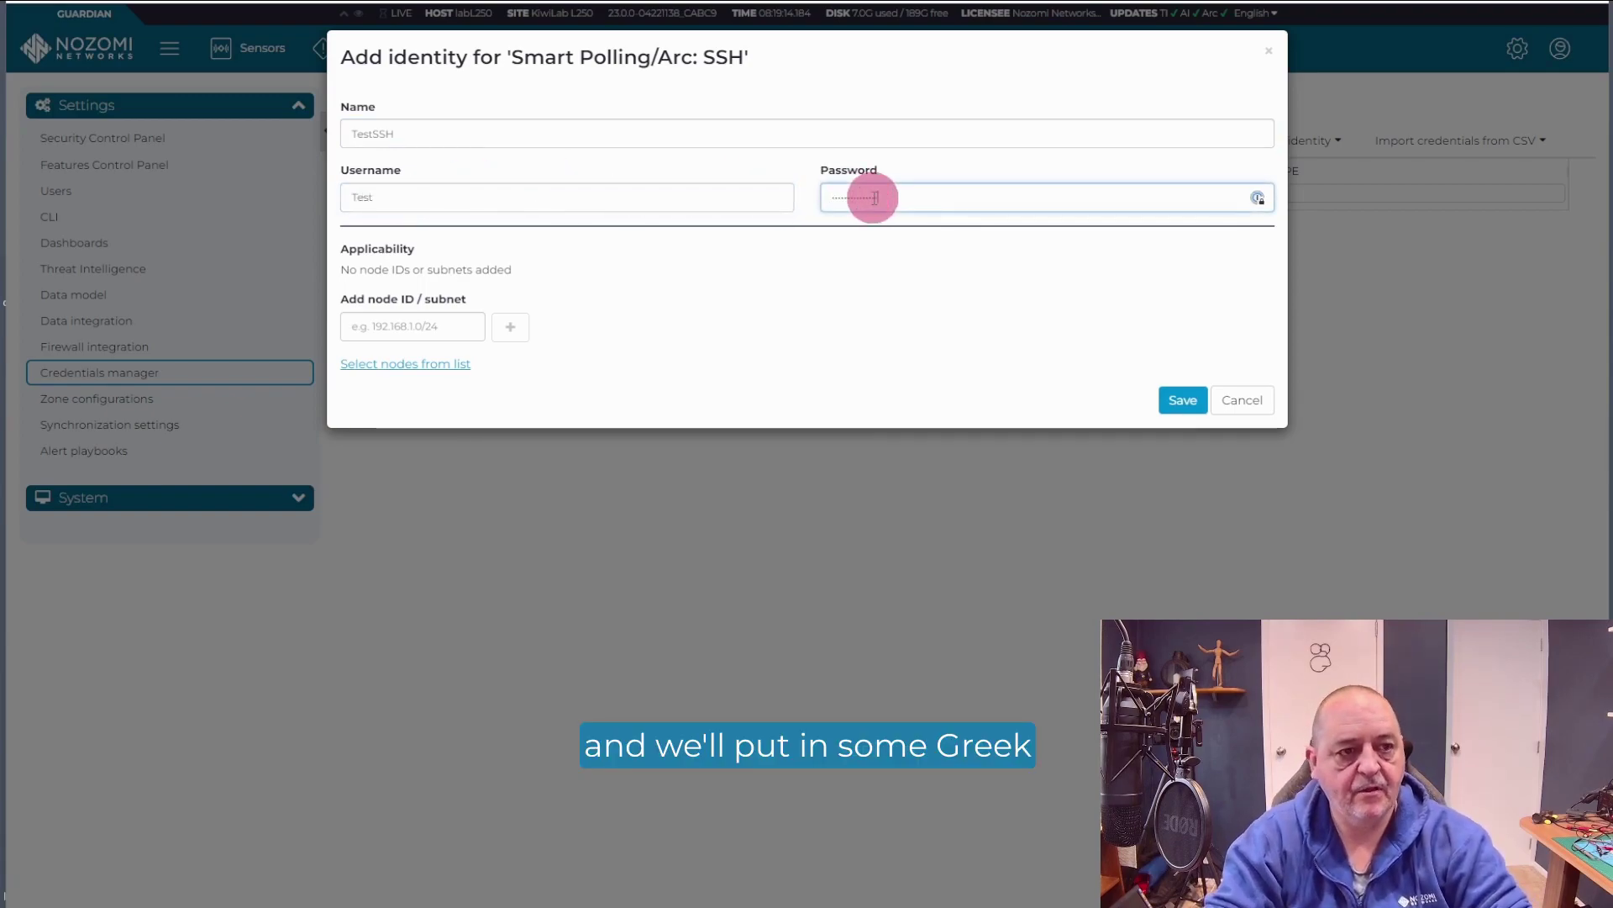
Step: Apply the identity to node 192.168.50.242 and save it
click(395, 326)
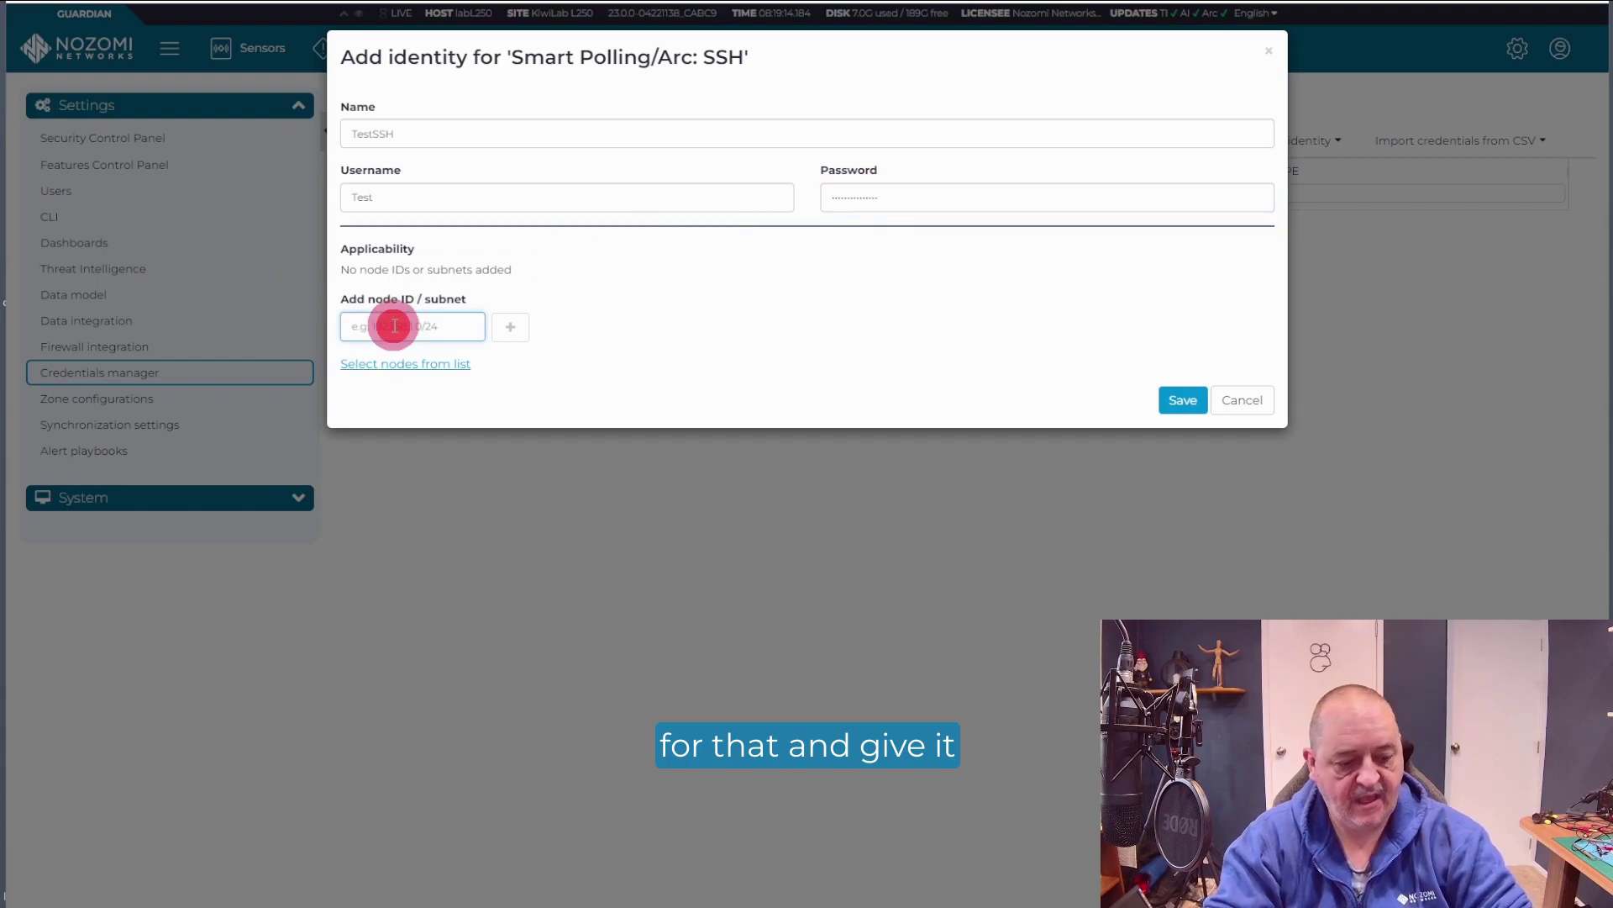
text(192.168.50.242)
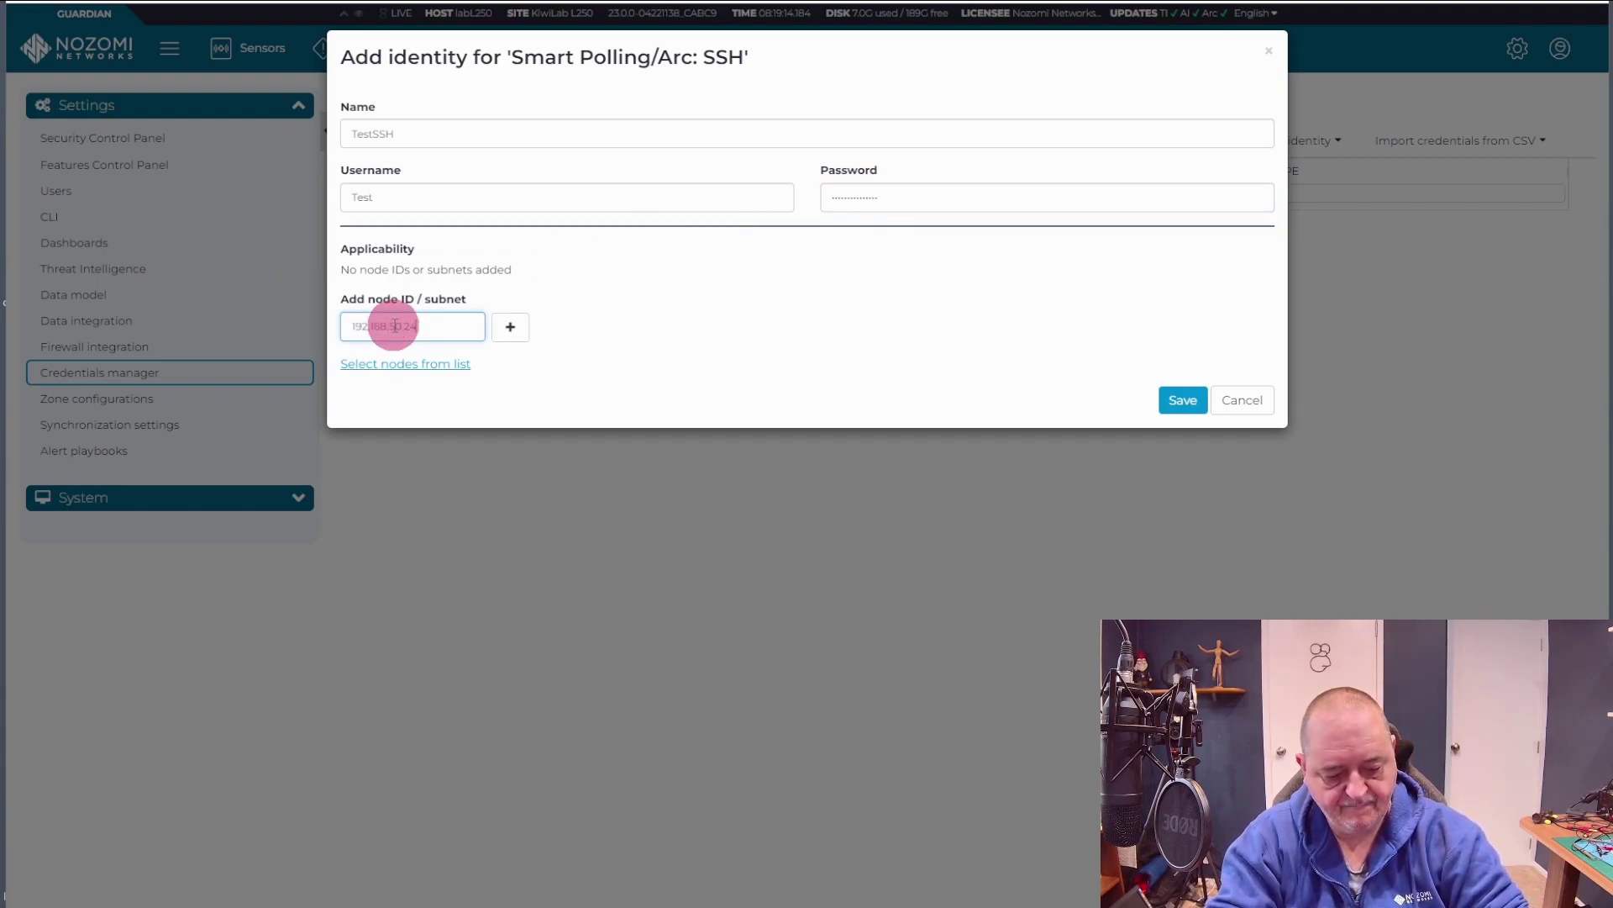
click(510, 330)
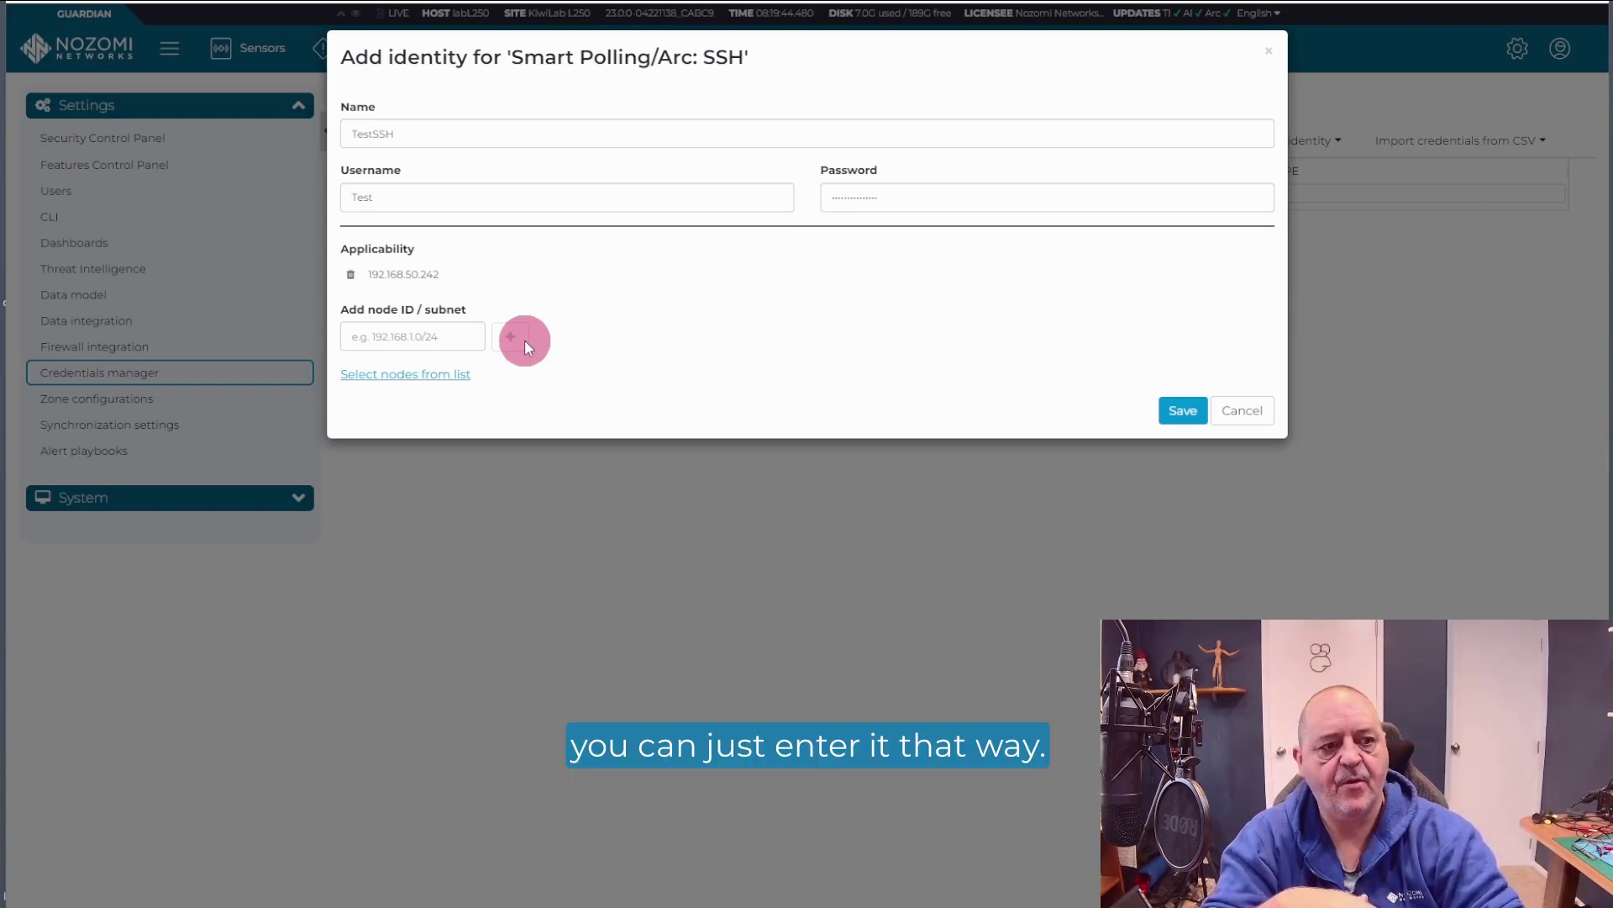
click(1181, 408)
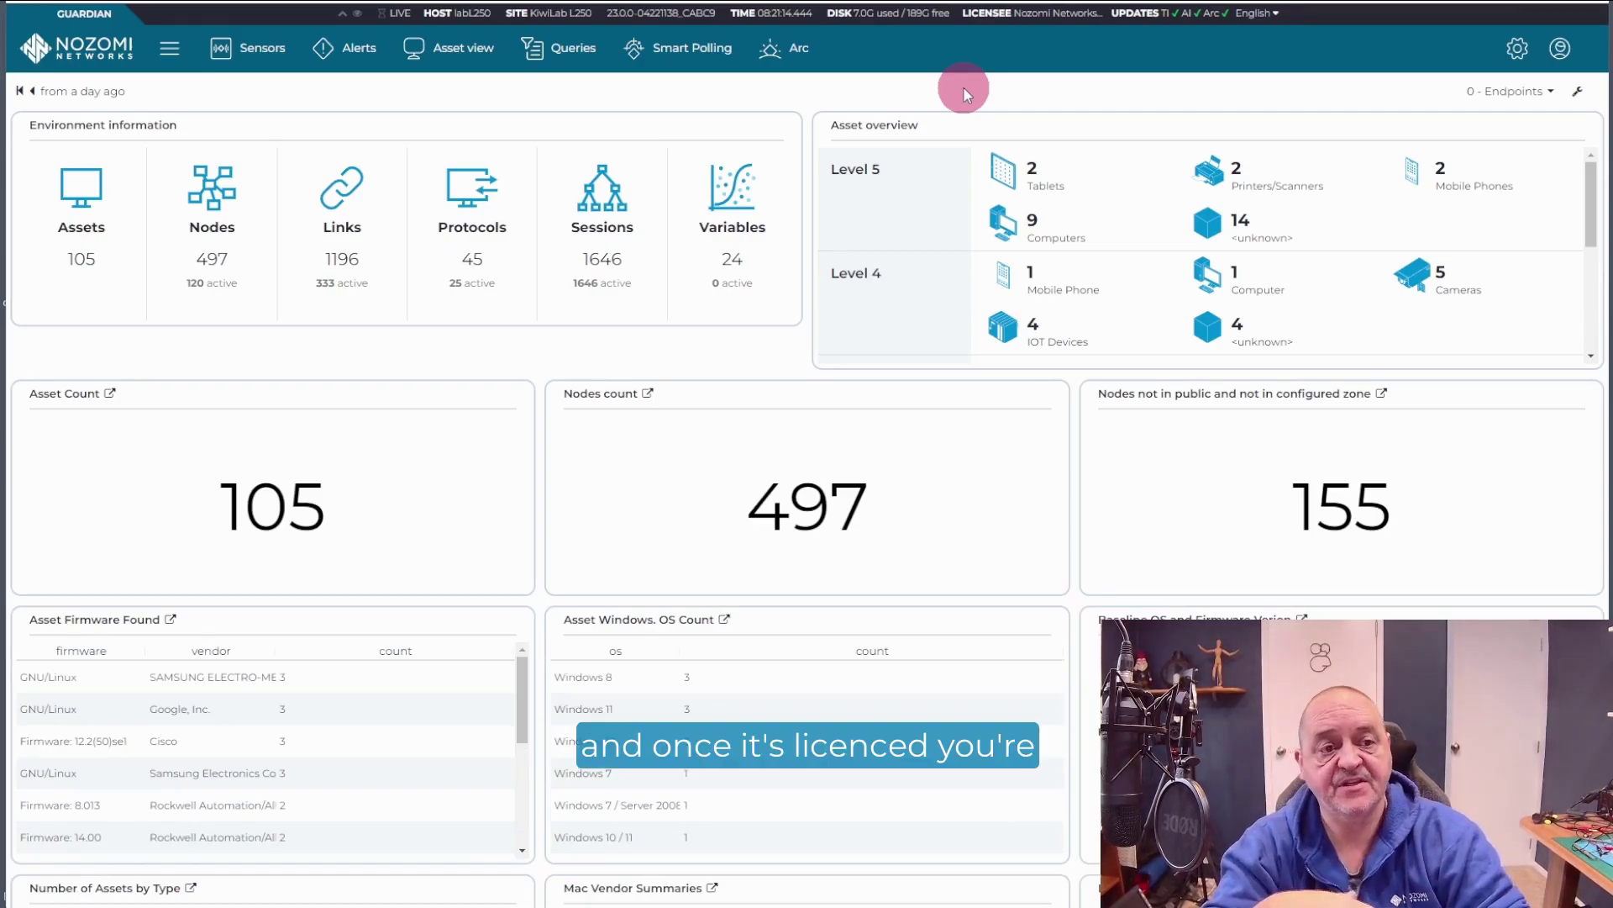
Step: Sort the Arc deployment list by Deployed Version, descending, so v1.1.0 and v1.0.0 hosts lead
click(794, 59)
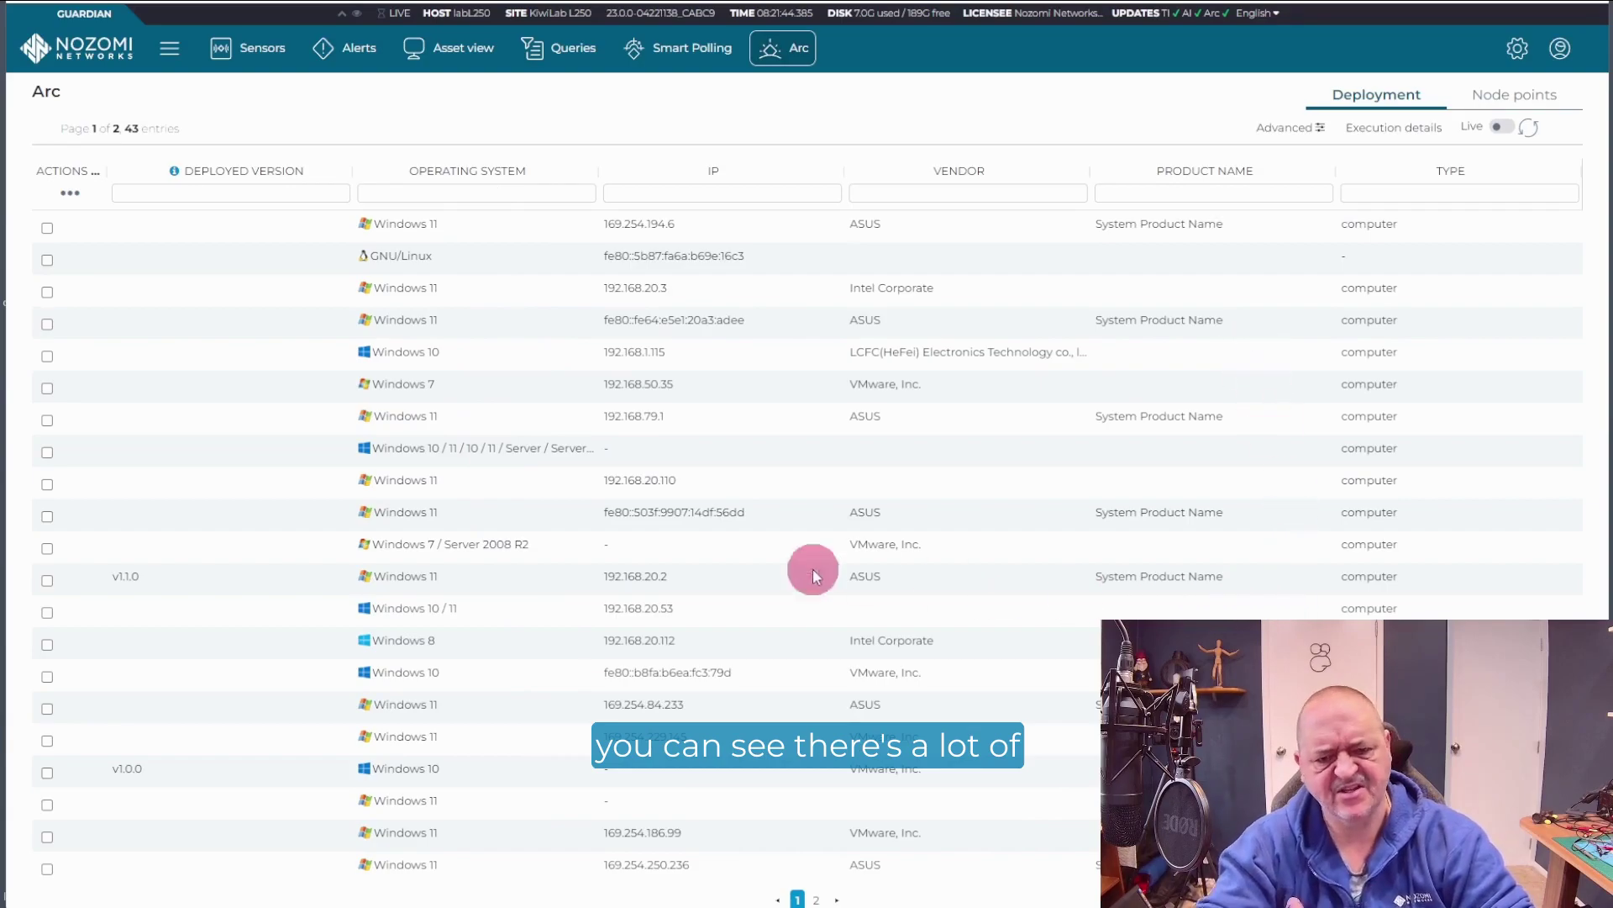
click(261, 174)
click(261, 174)
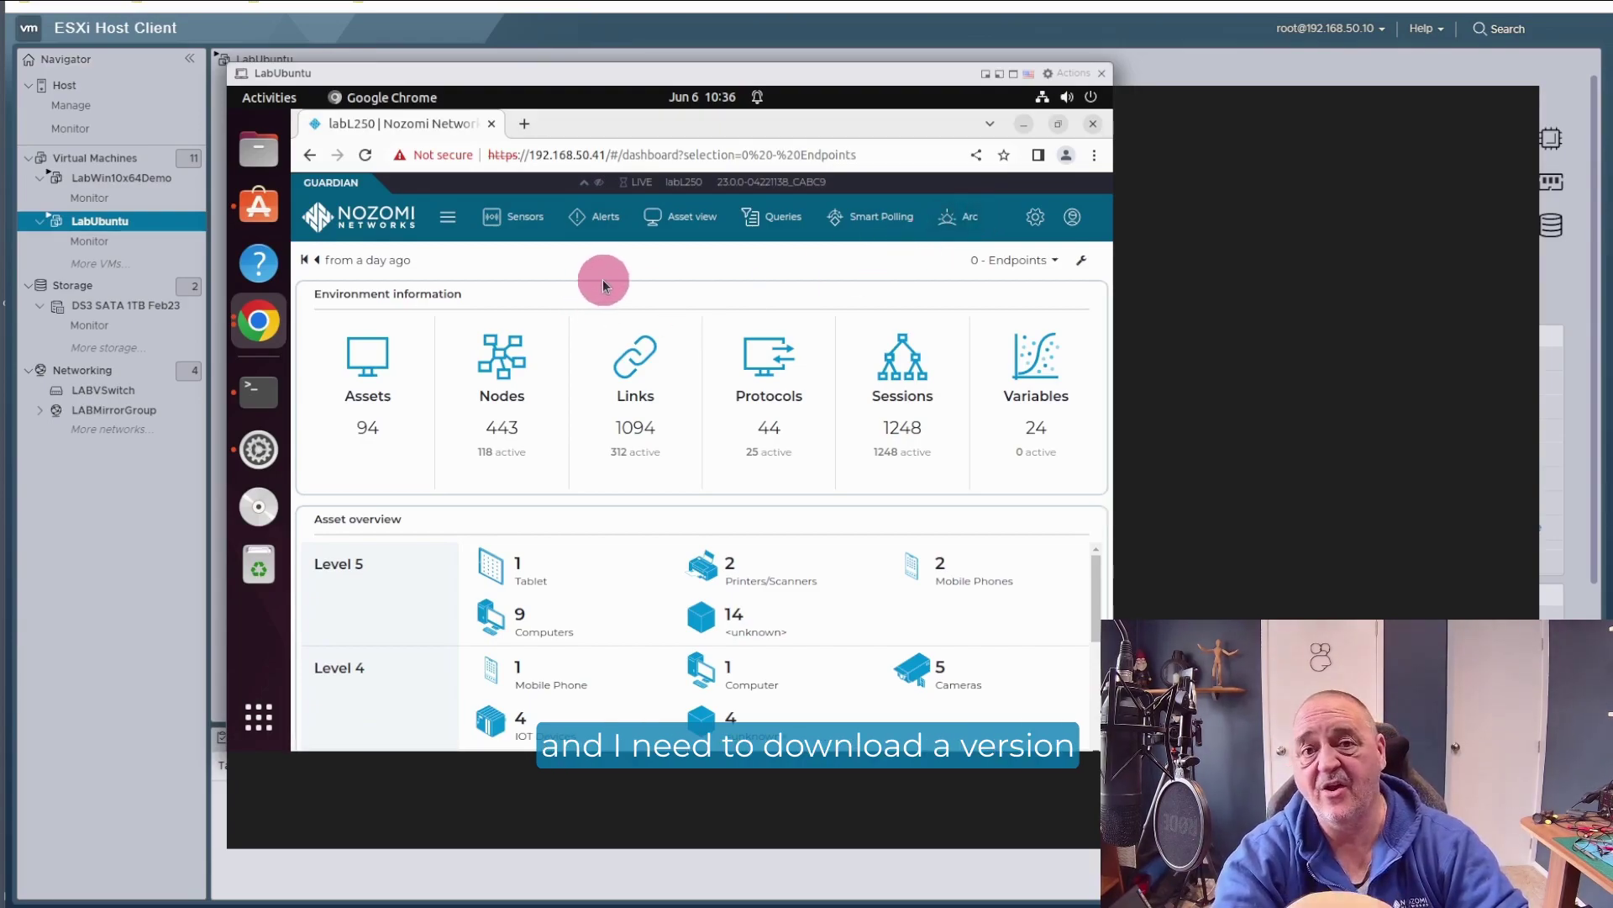
Step: Download the Linux - amd64 Arc build from the Sensors page's Download Arc menu
click(530, 222)
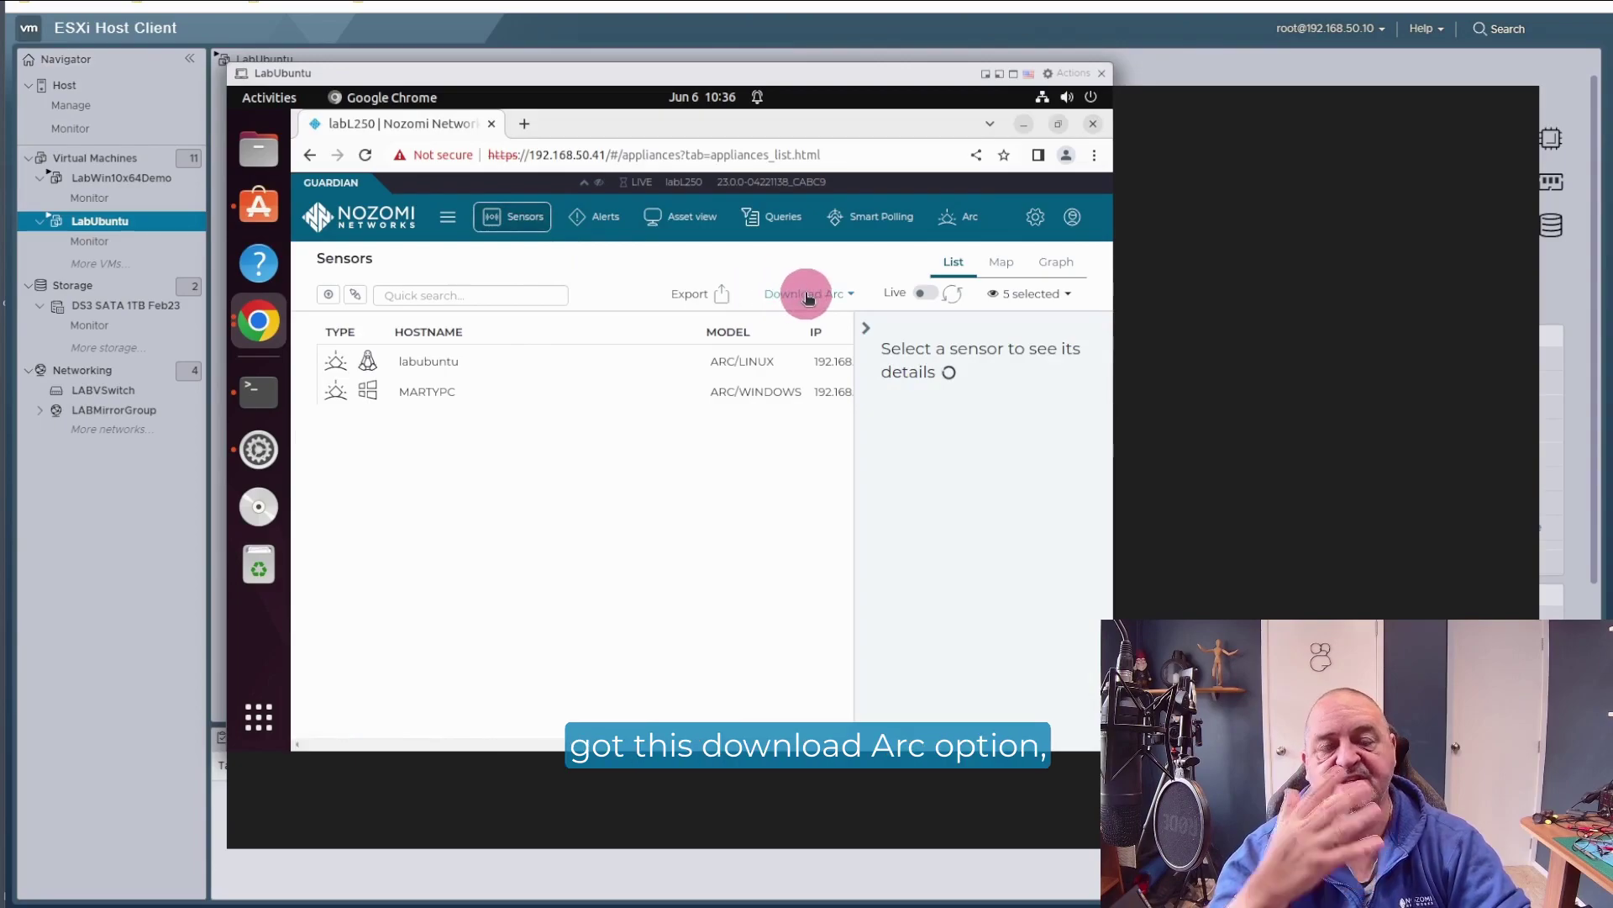
click(808, 295)
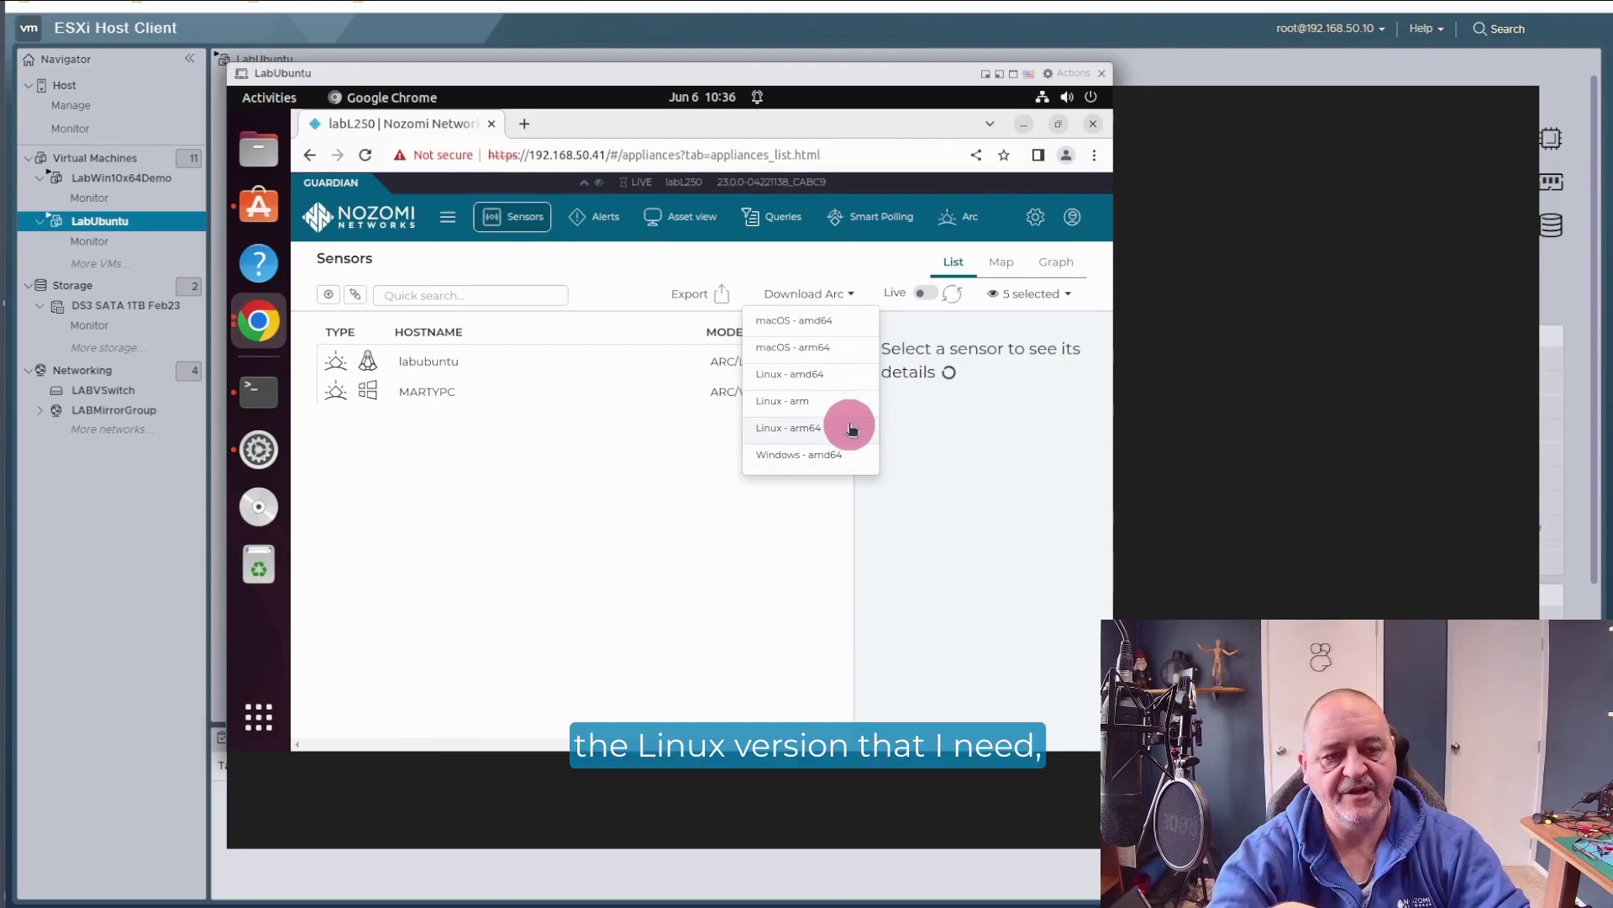
click(810, 372)
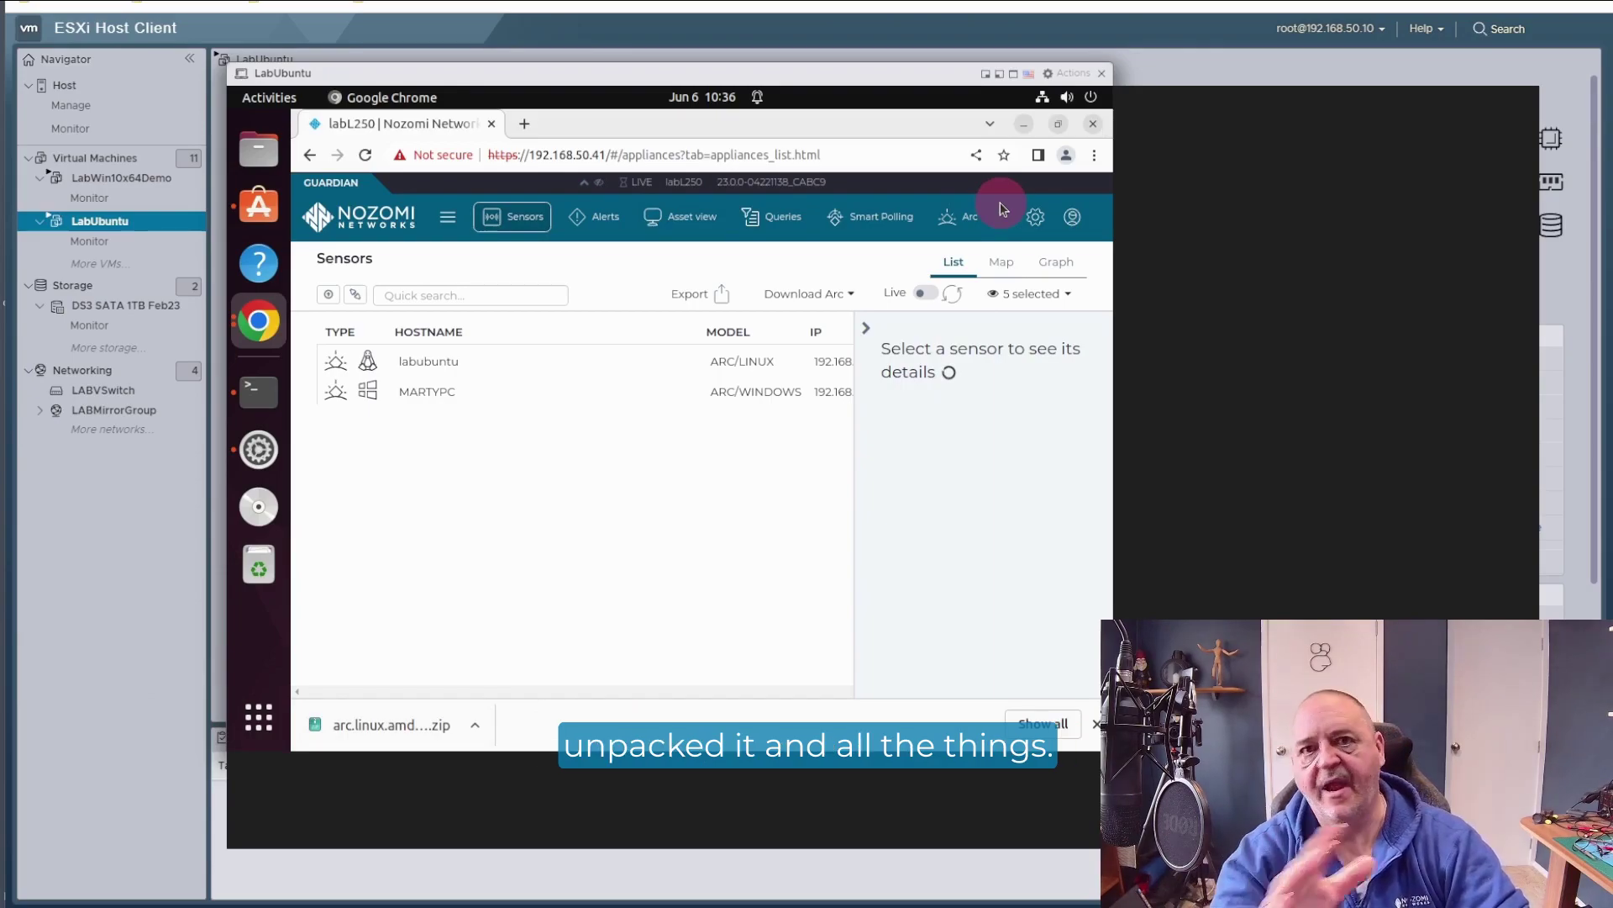
Step: Run sudo ./arc-linux-amd64 in a new Terminal window
click(1025, 126)
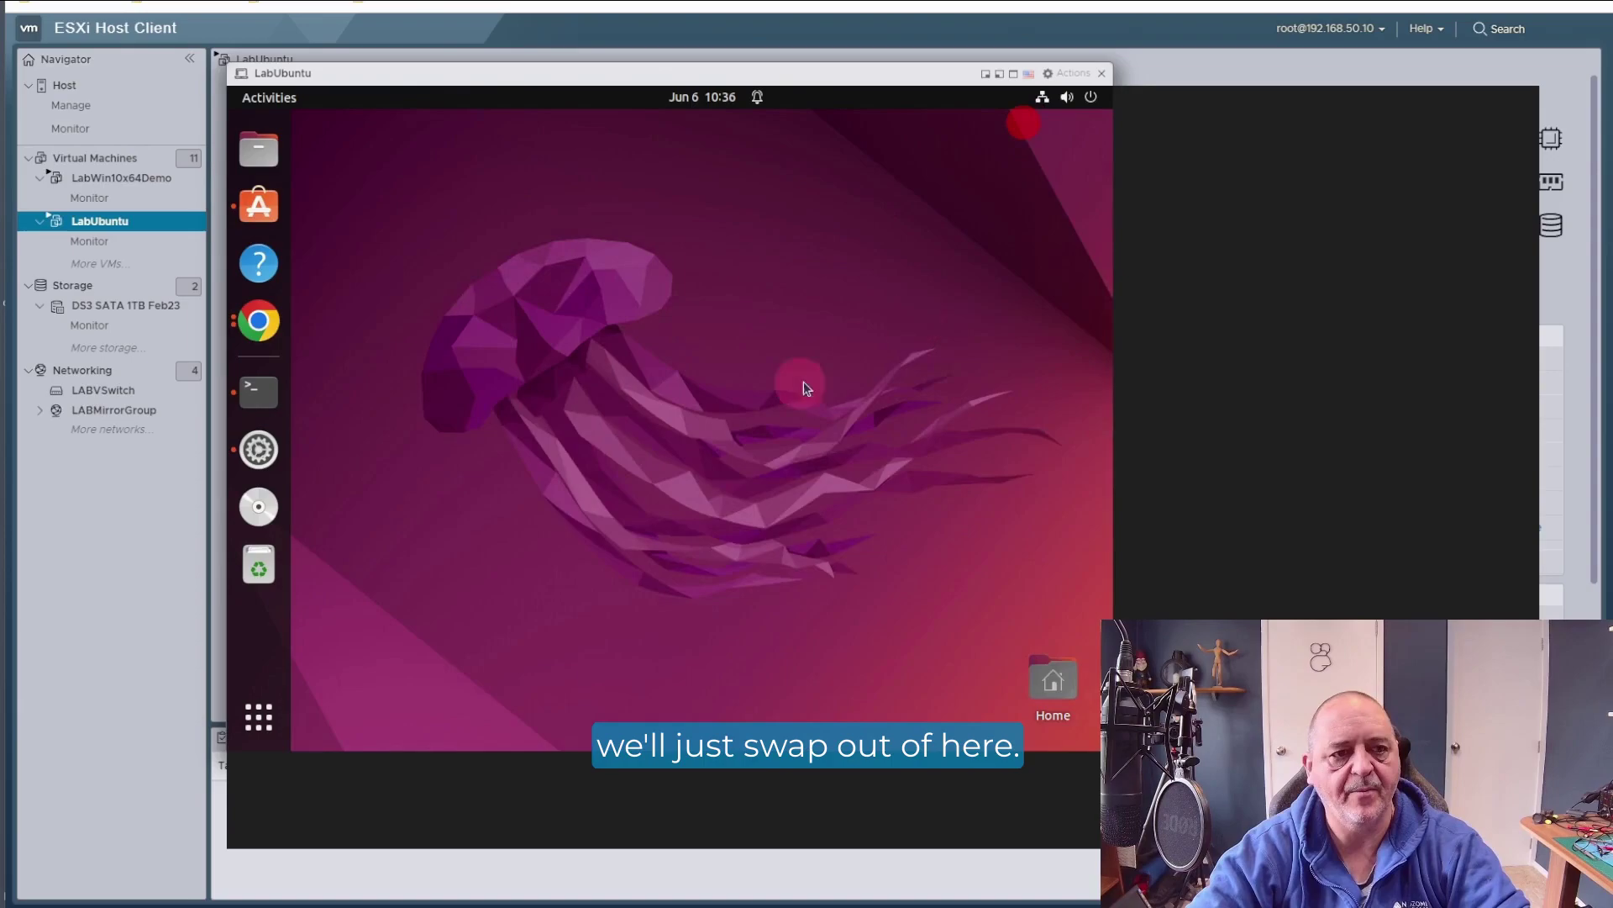
click(258, 391)
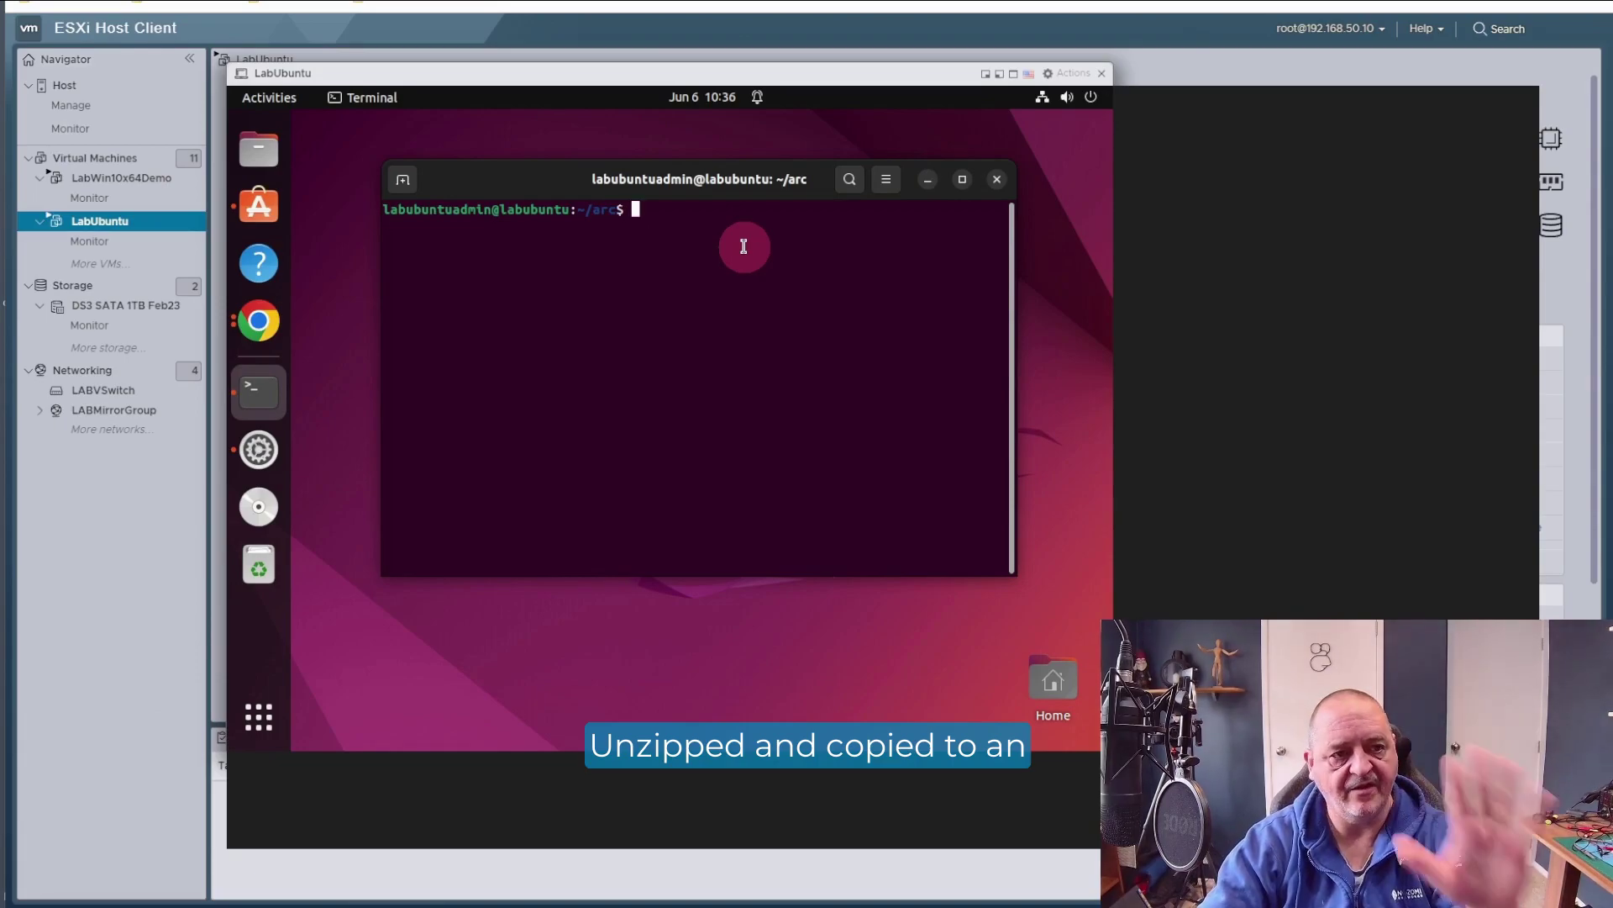
text(sudo ./arc-linux-amd64)
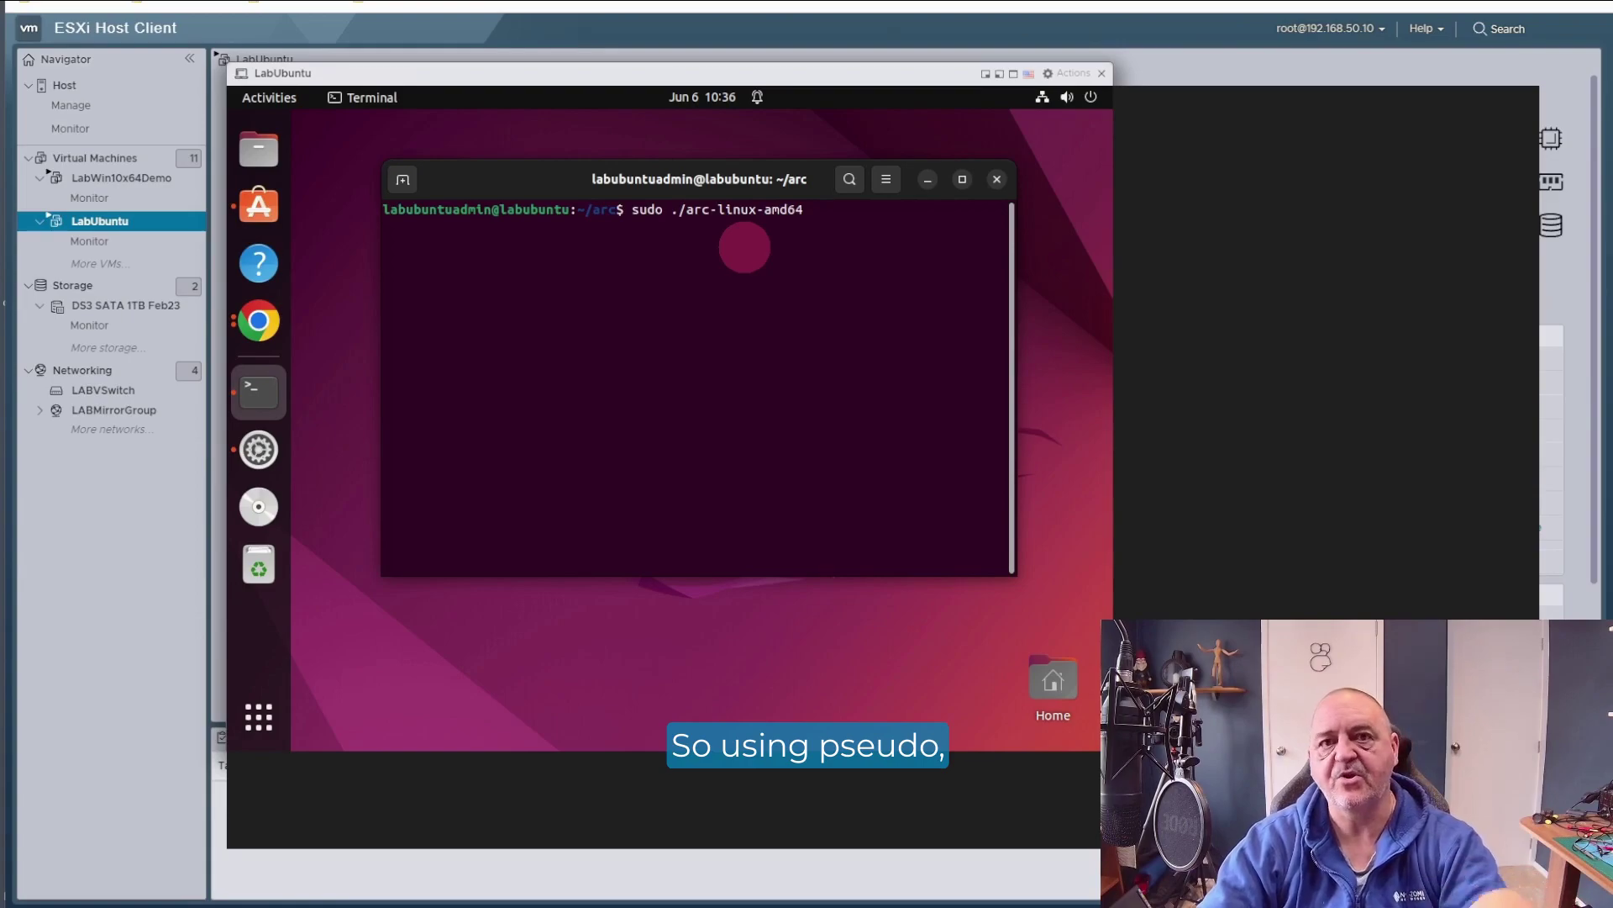
key(Return)
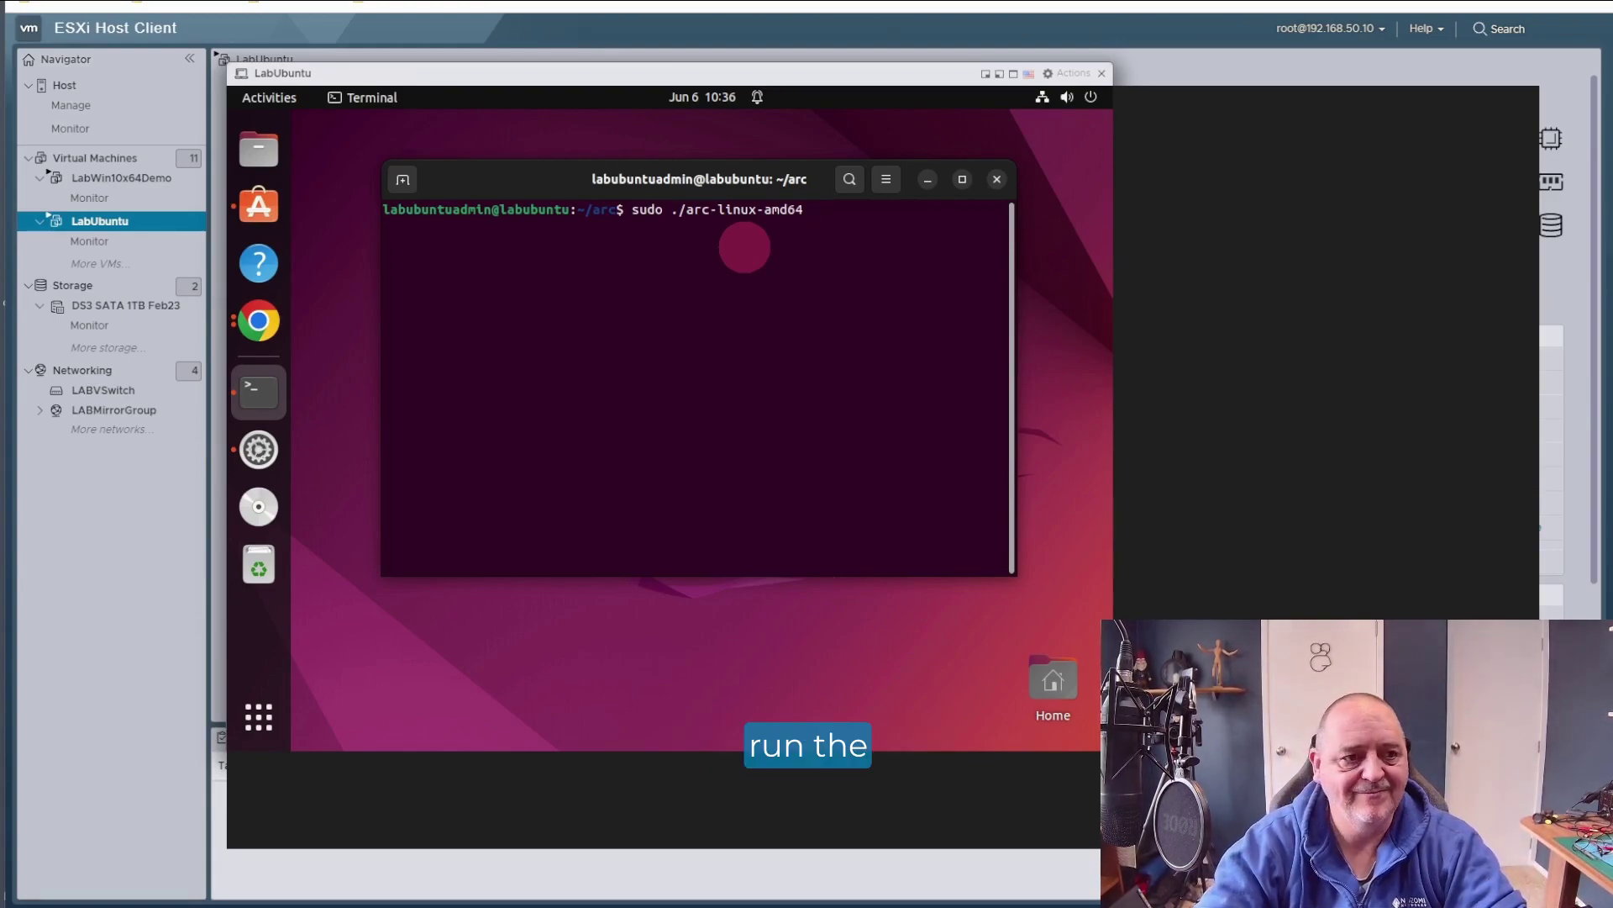
Step: Bring the Configure Arc browser window to the front to see the sensor's status
right_click(260, 331)
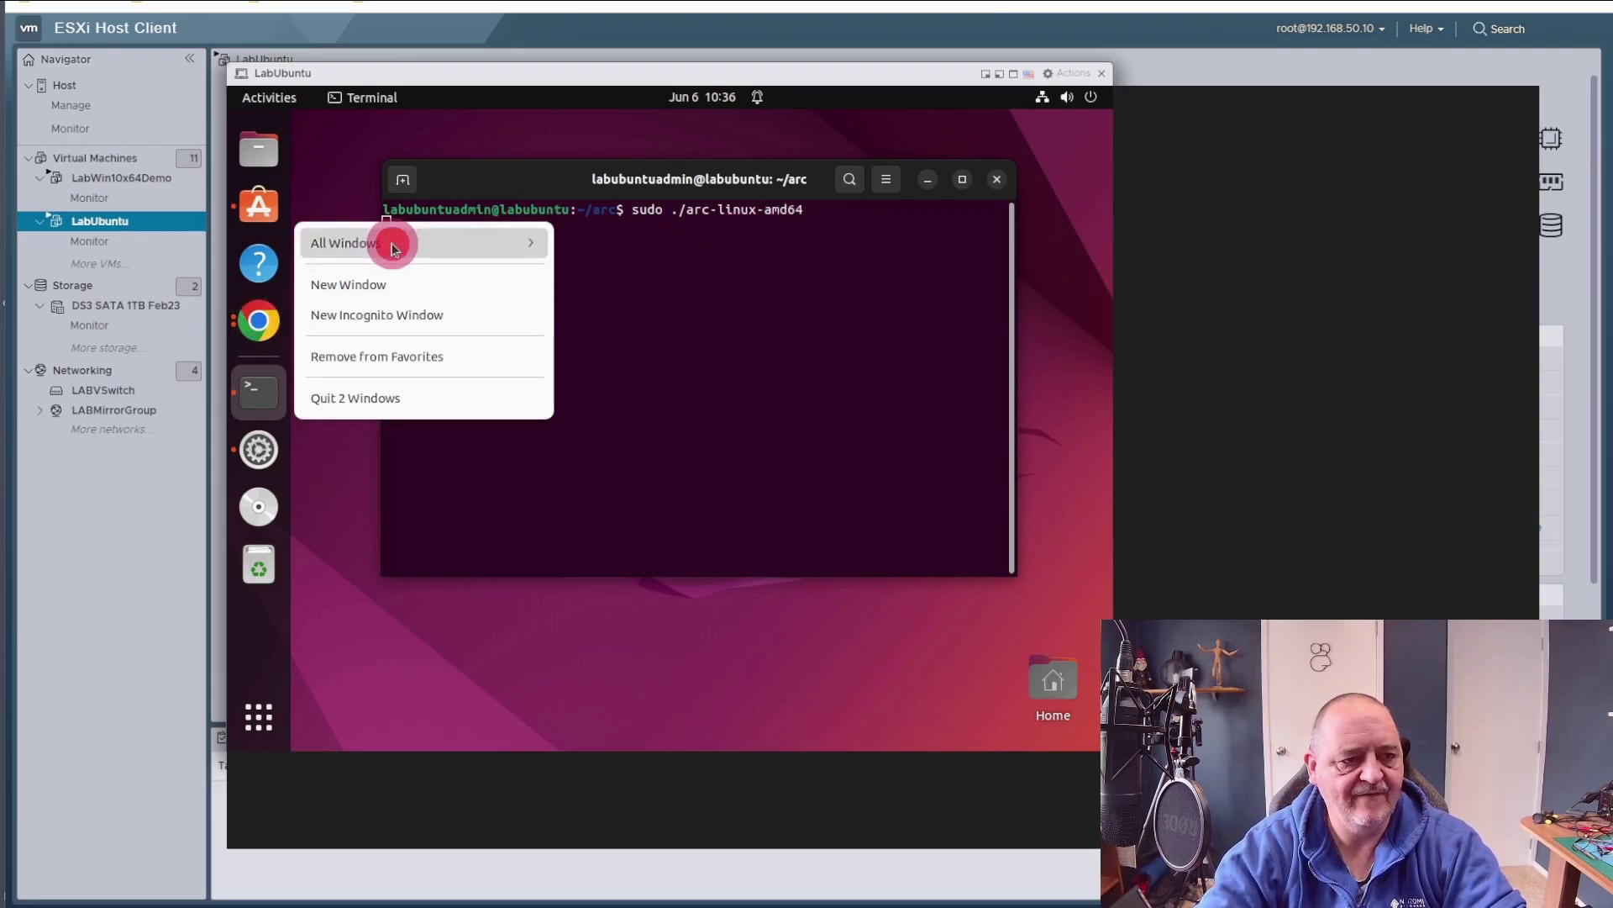
click(392, 249)
click(439, 389)
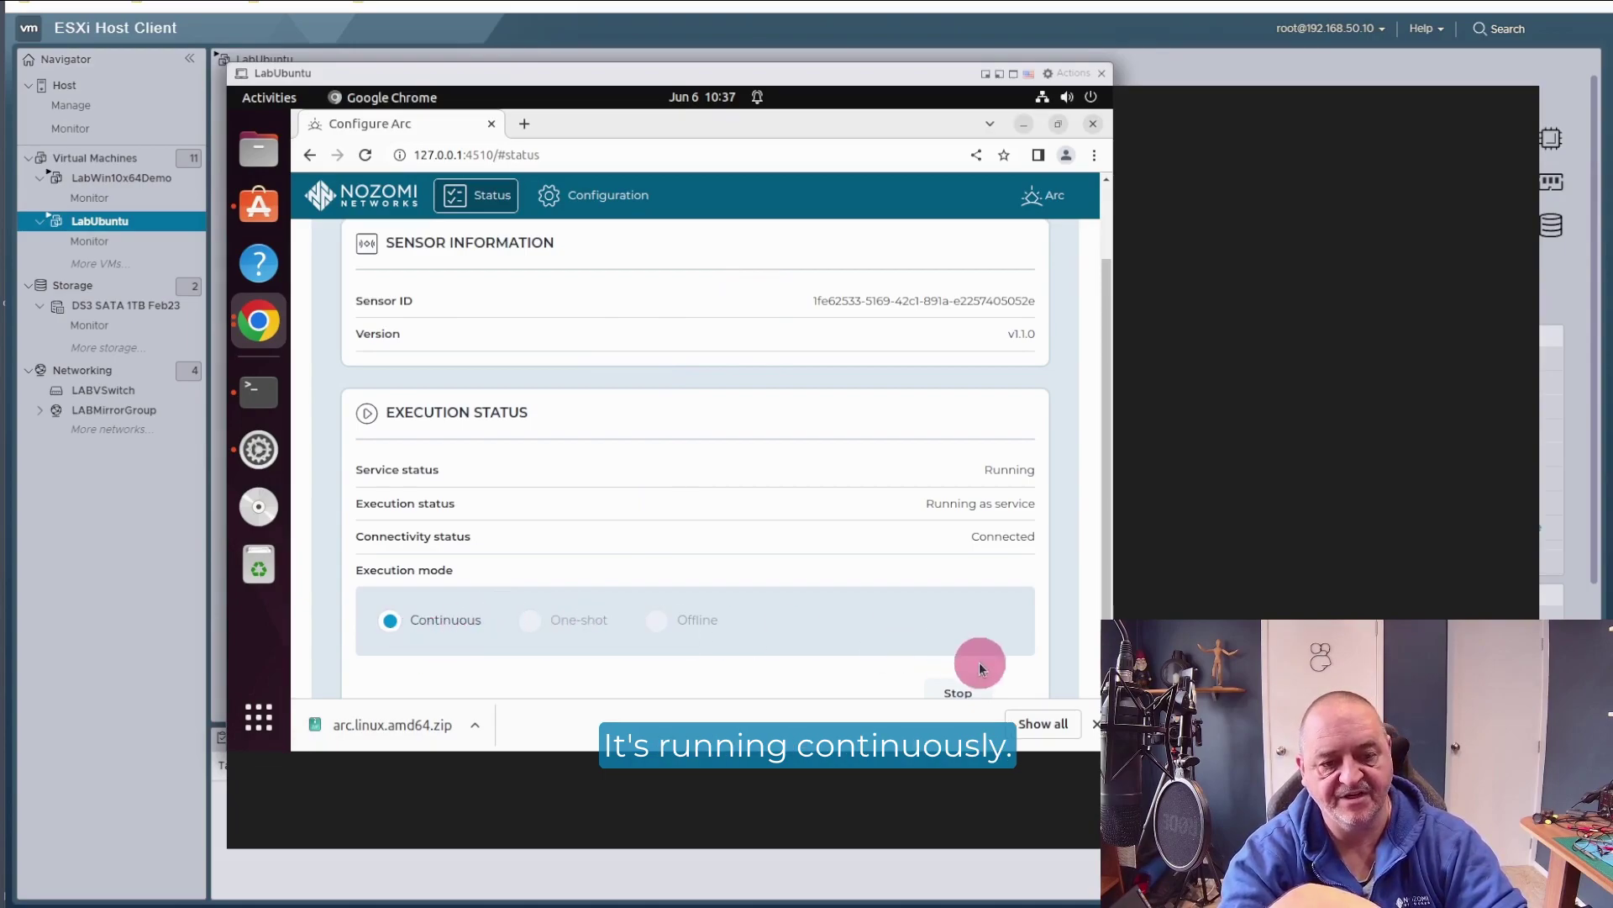
Step: Run Check connection to Guardian at 192.168.50.41 in Arc's Configuration, then return to Status
click(1094, 723)
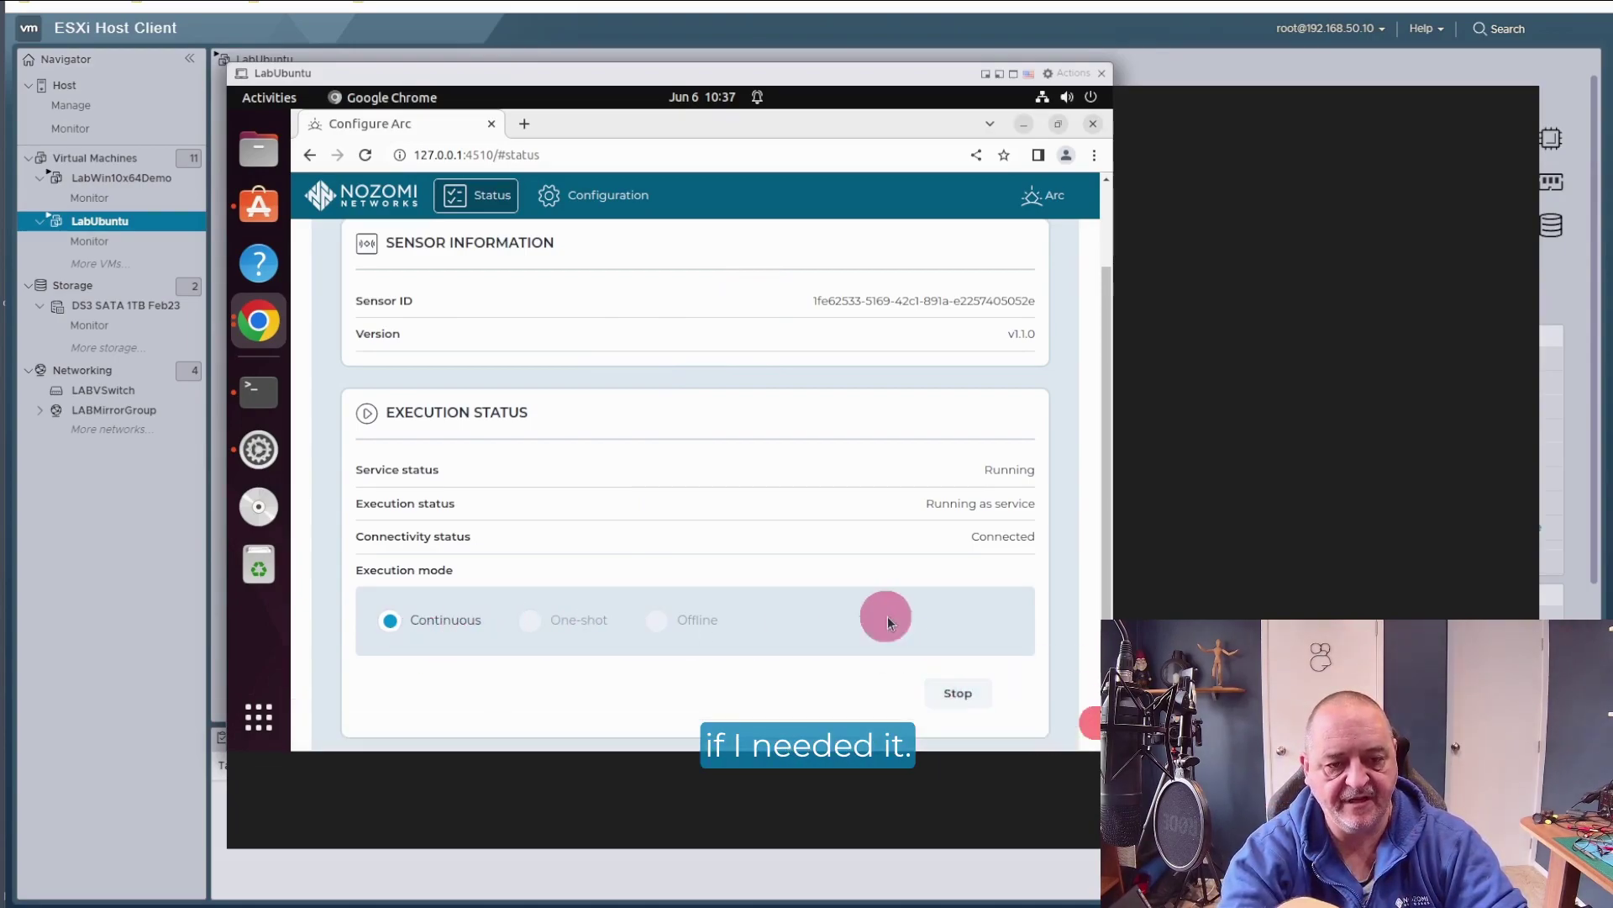
scroll(734, 484, up, 2)
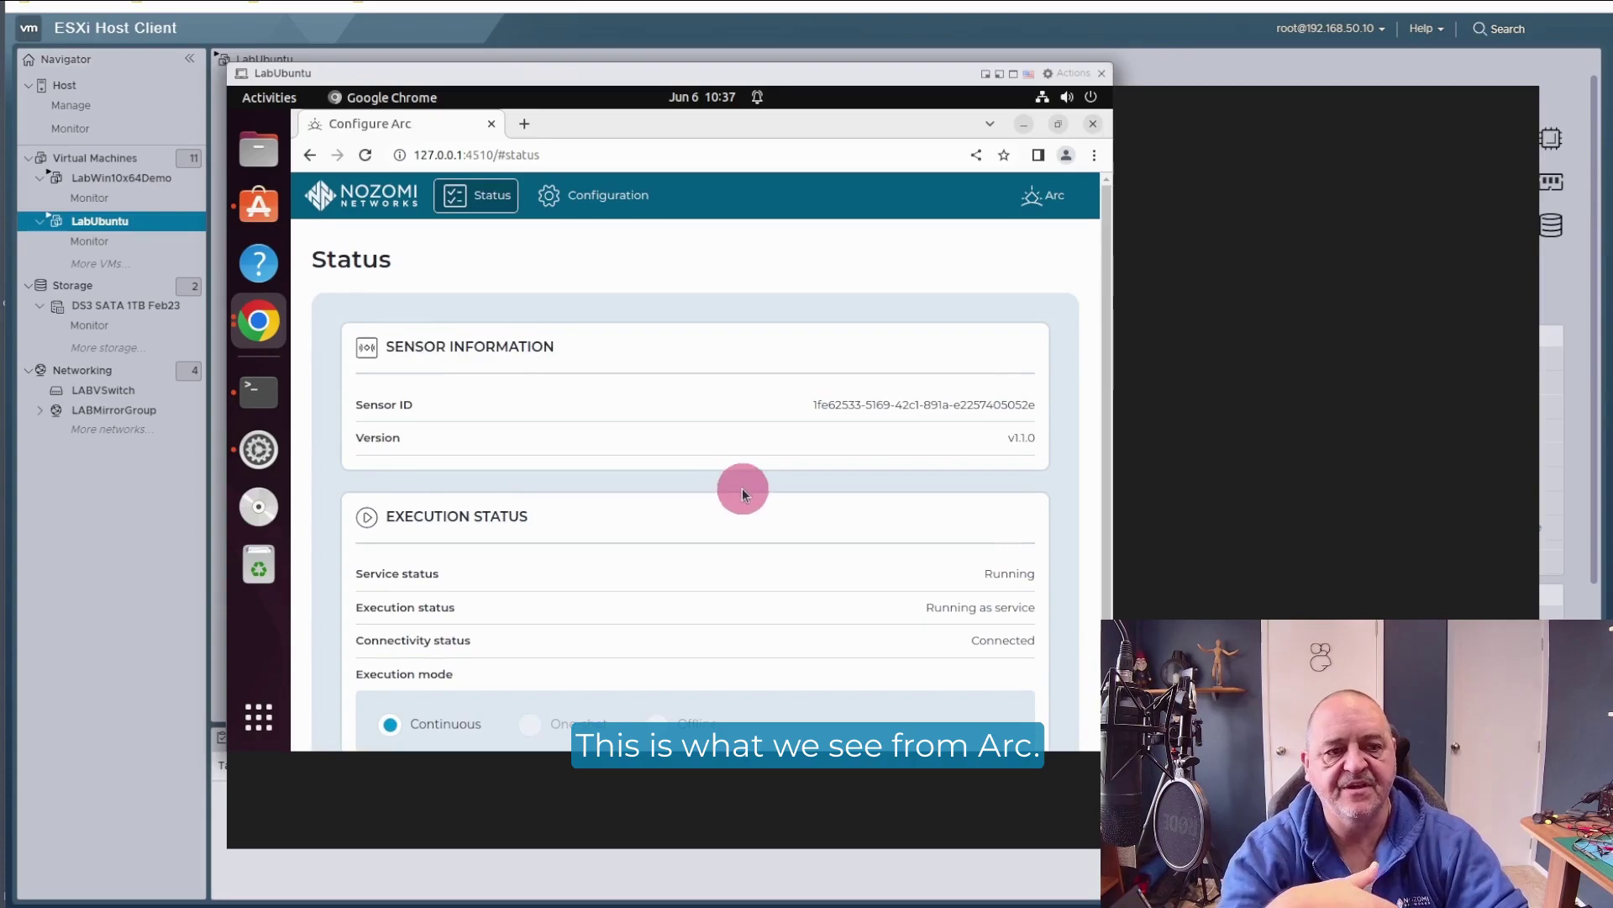
click(607, 195)
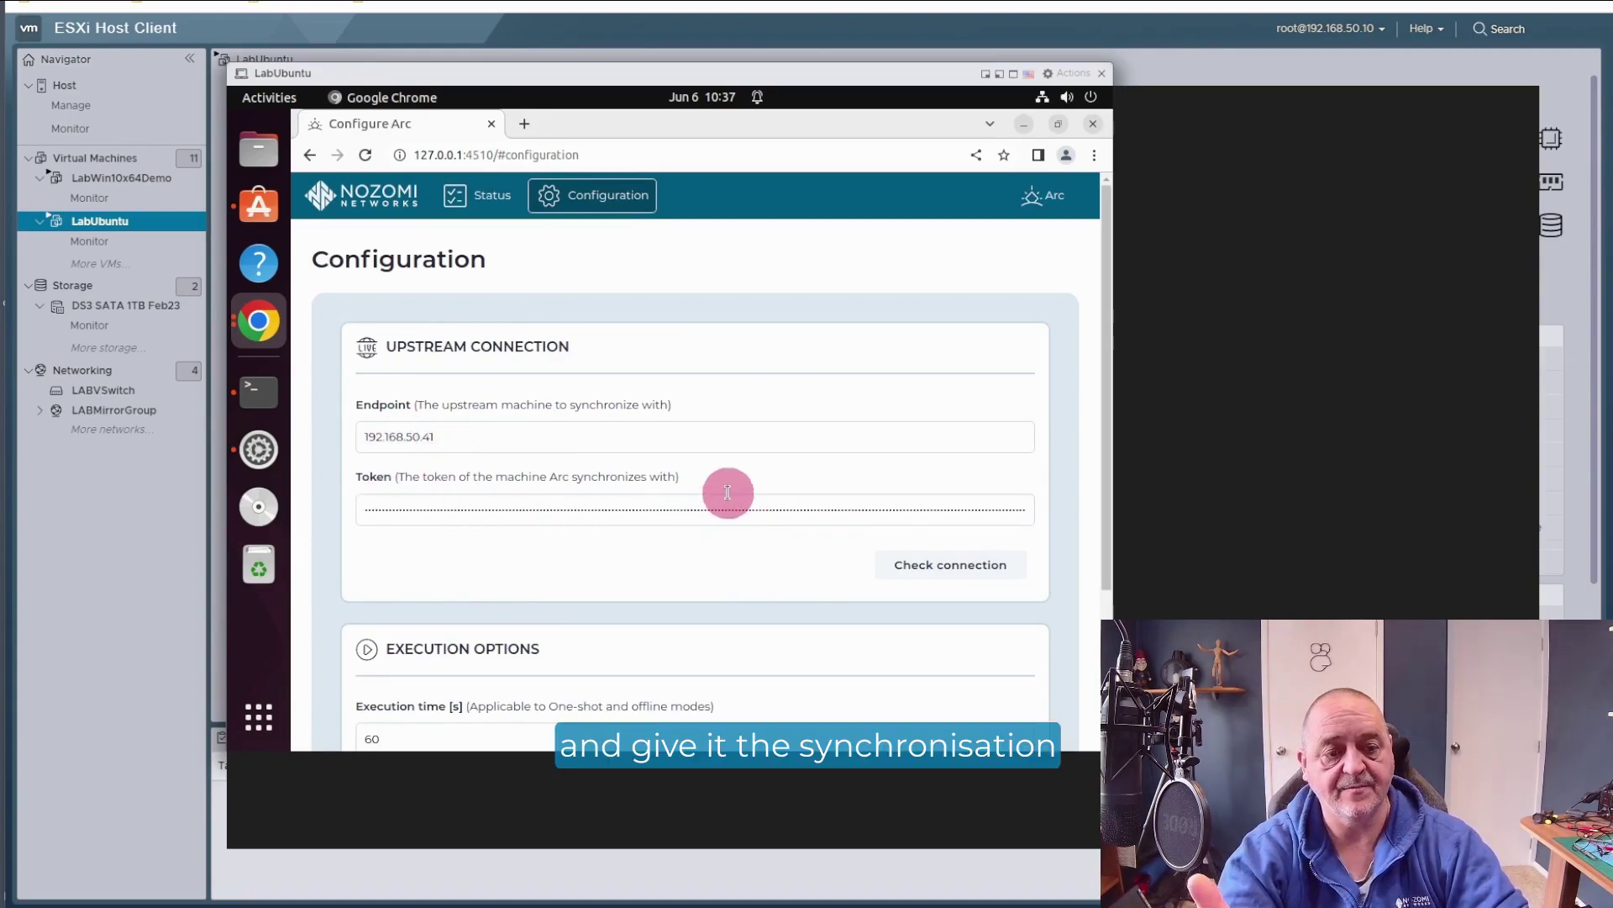
click(969, 565)
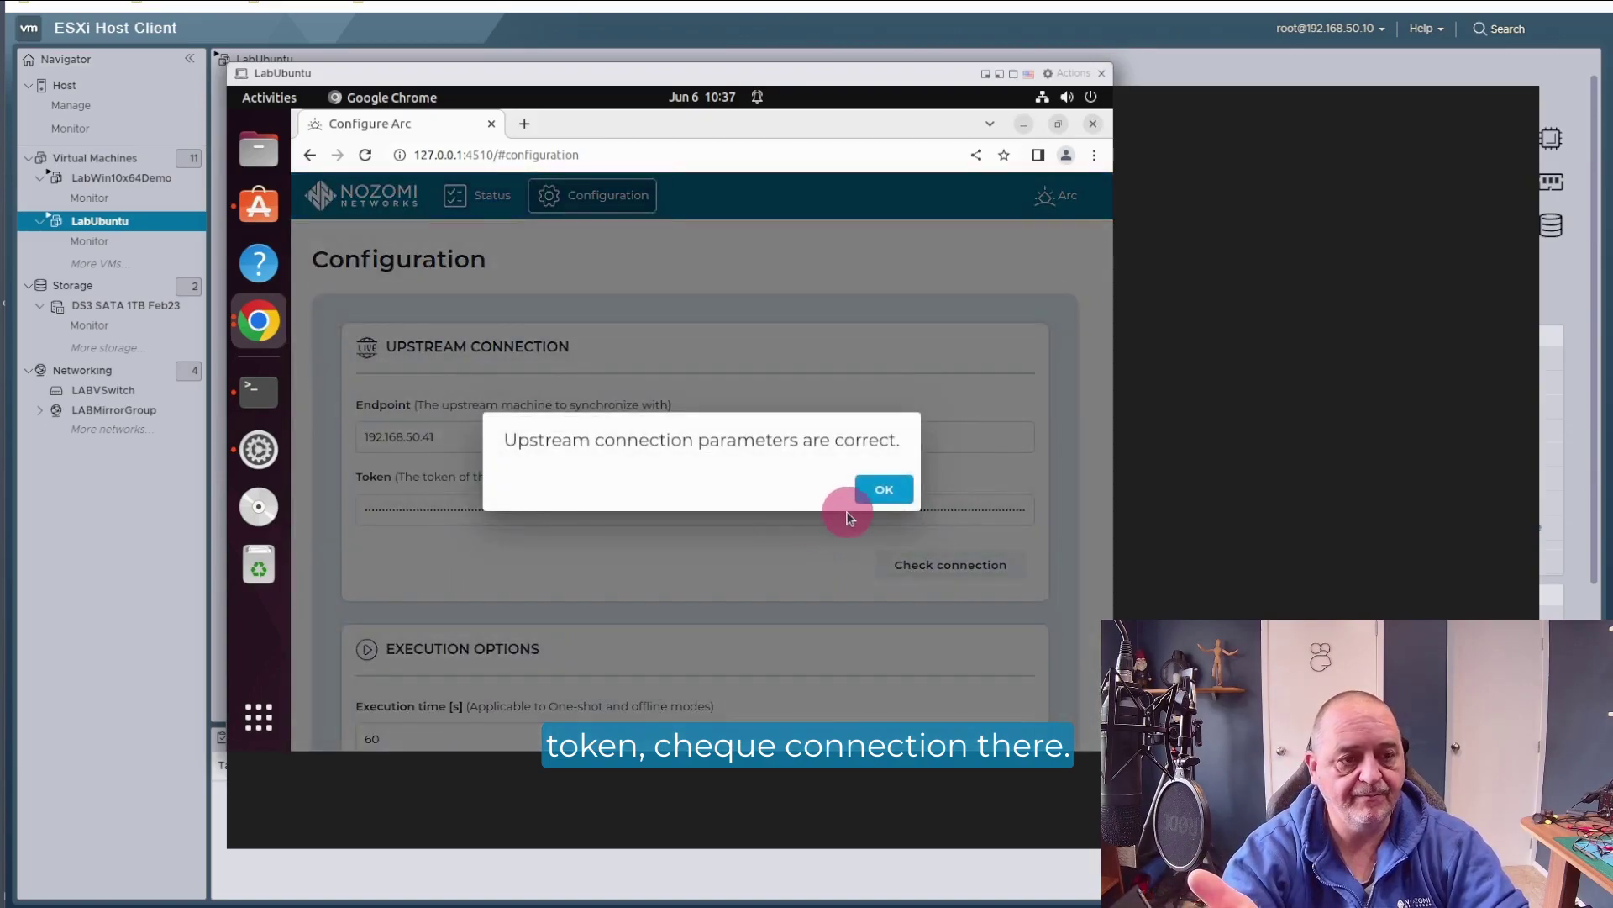
click(878, 489)
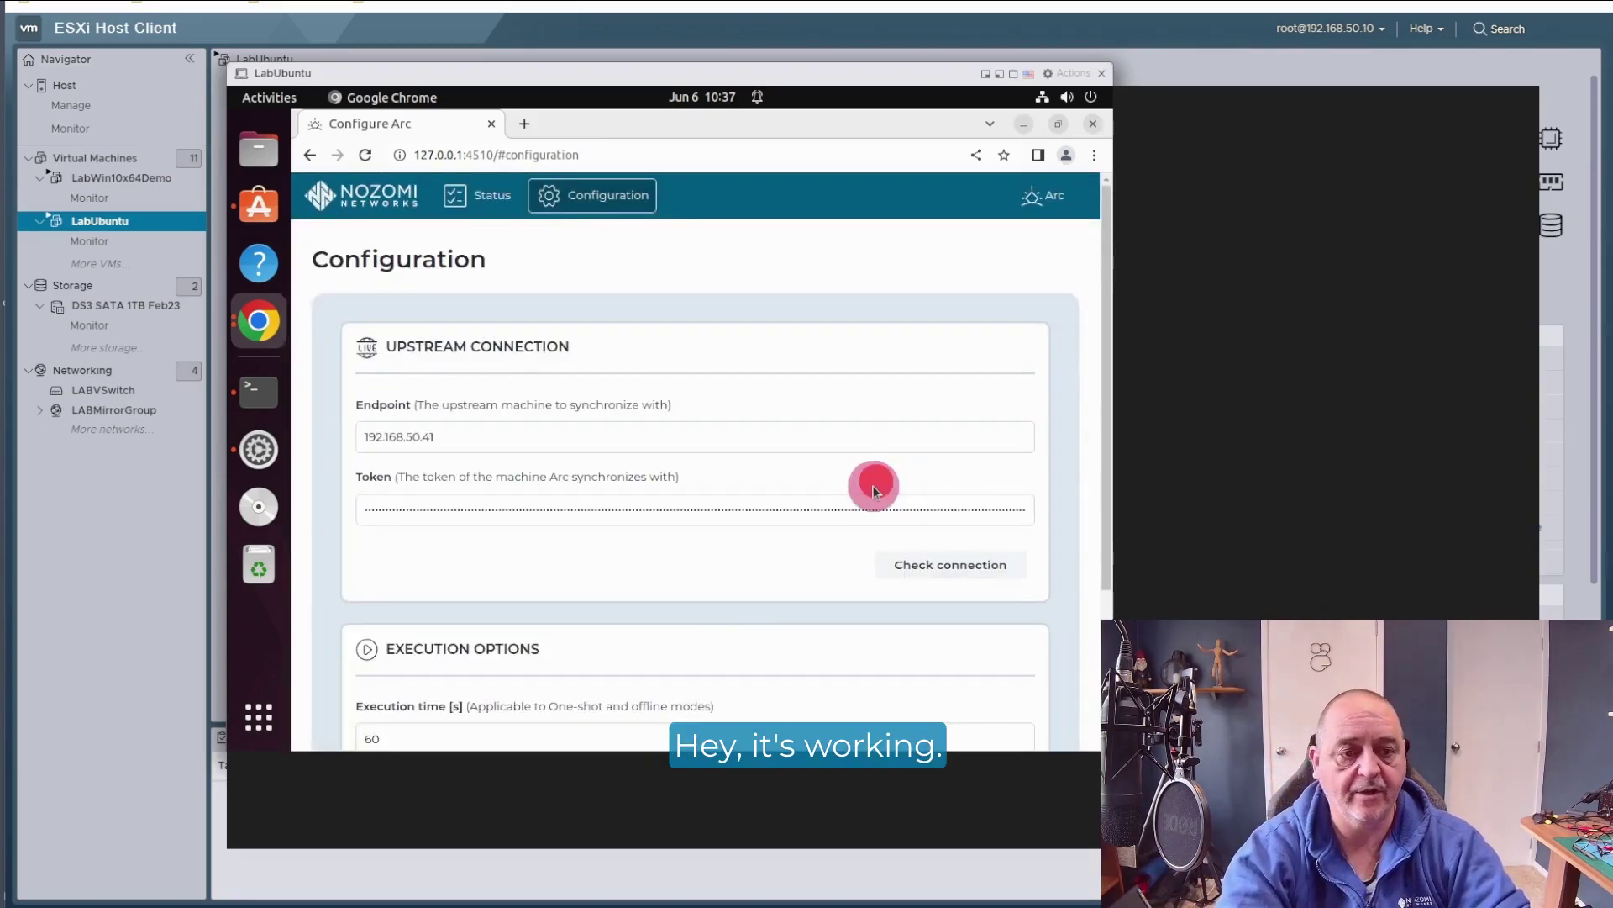
scroll(1106, 547, down, 3)
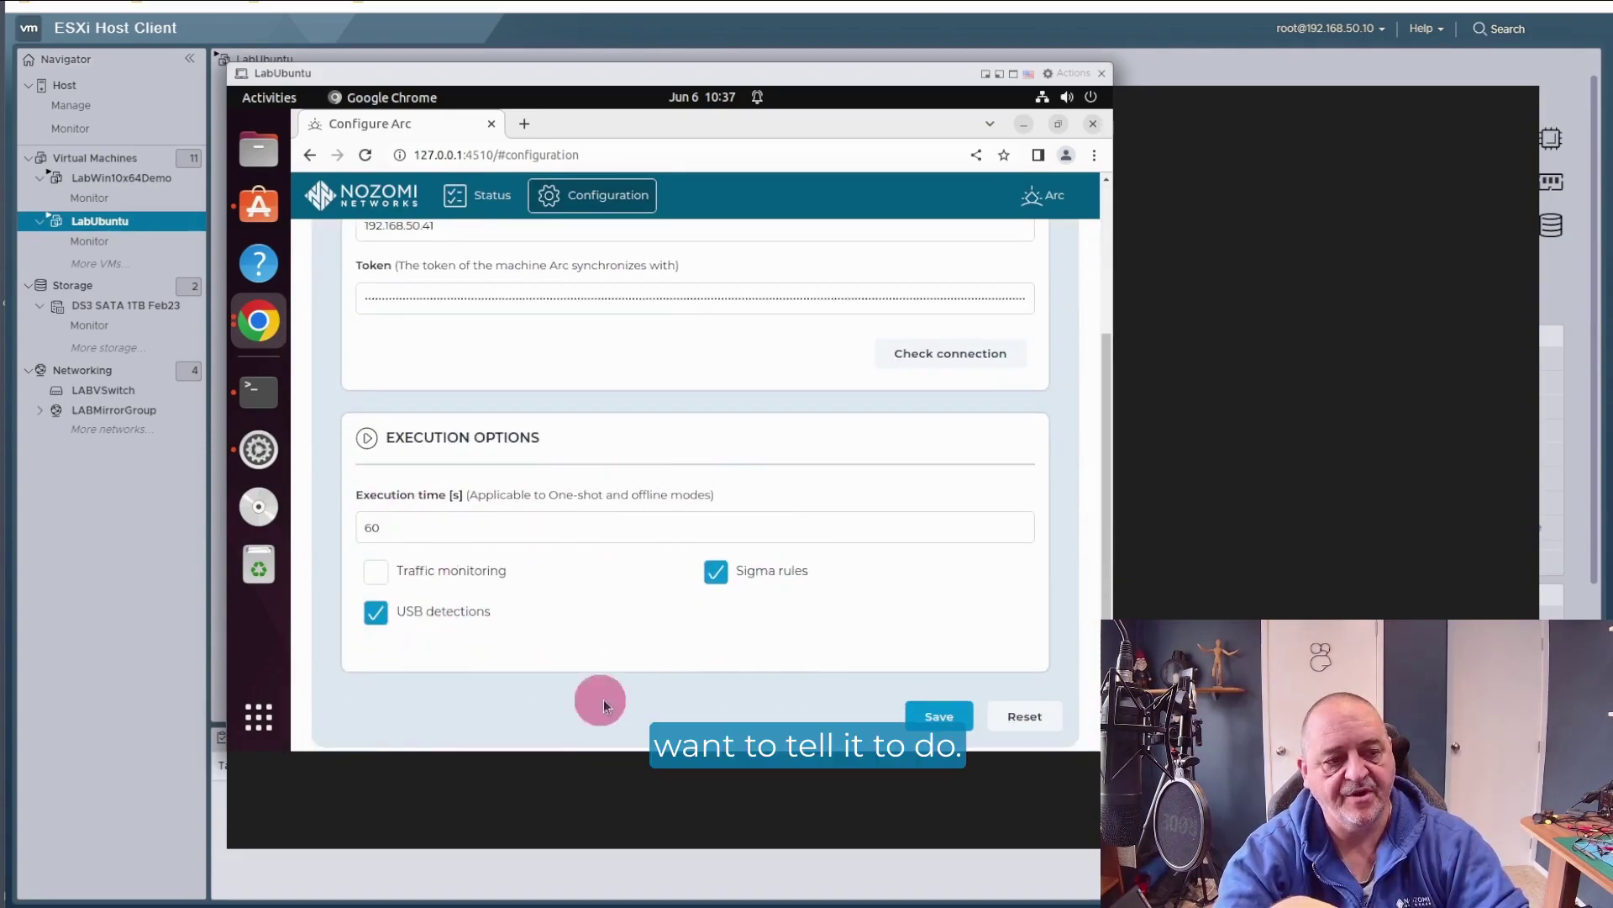
scroll(1100, 246, up, 5)
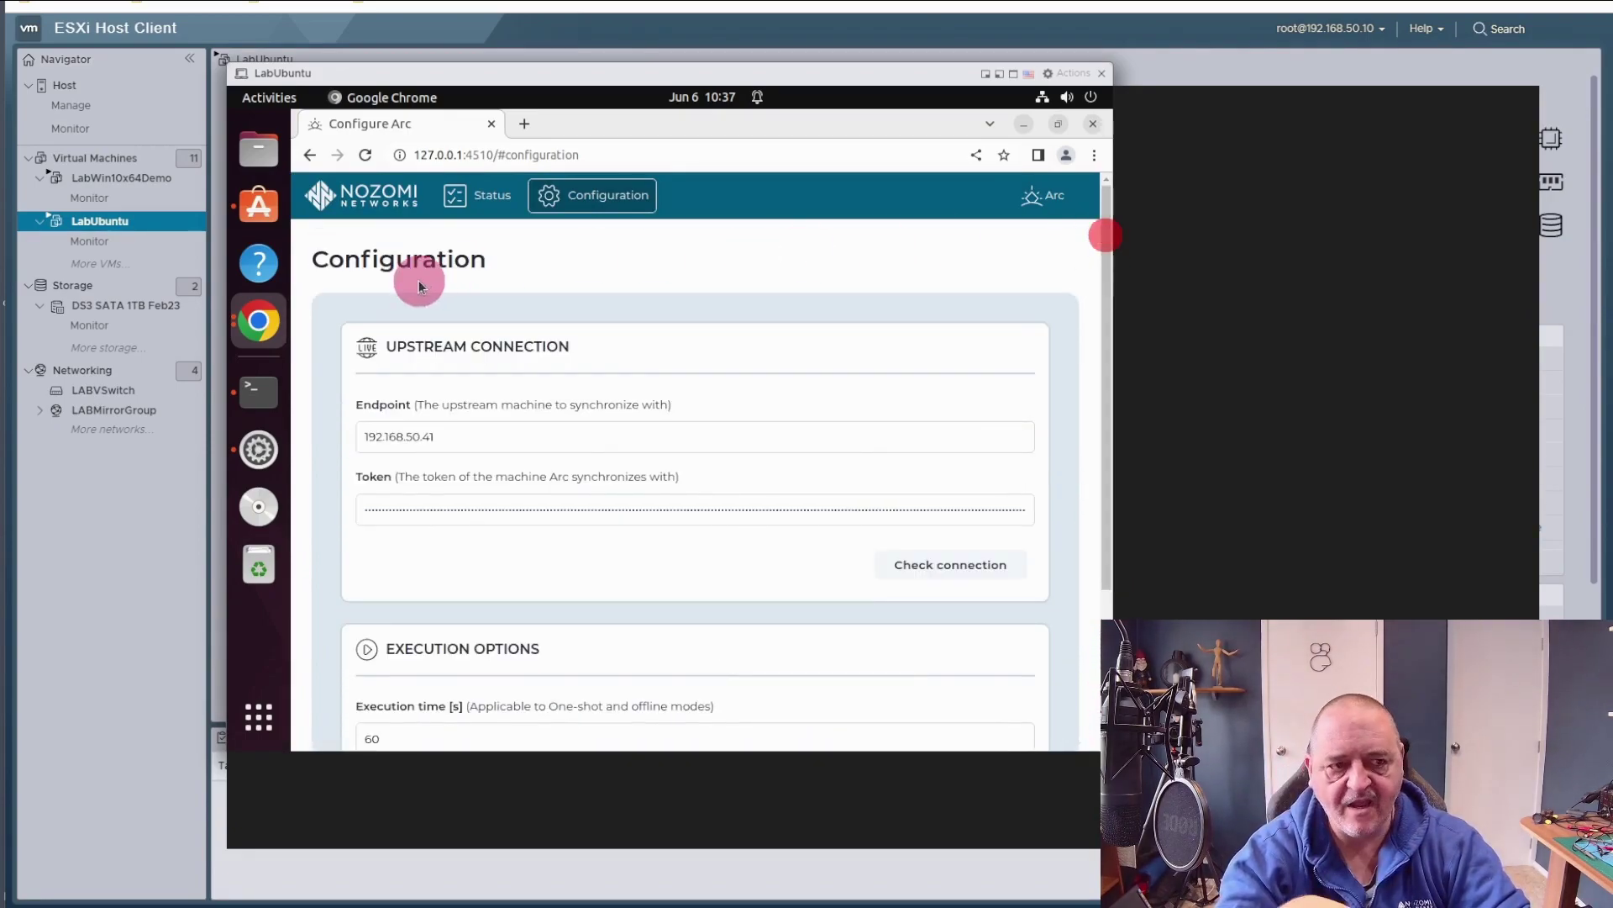
click(481, 200)
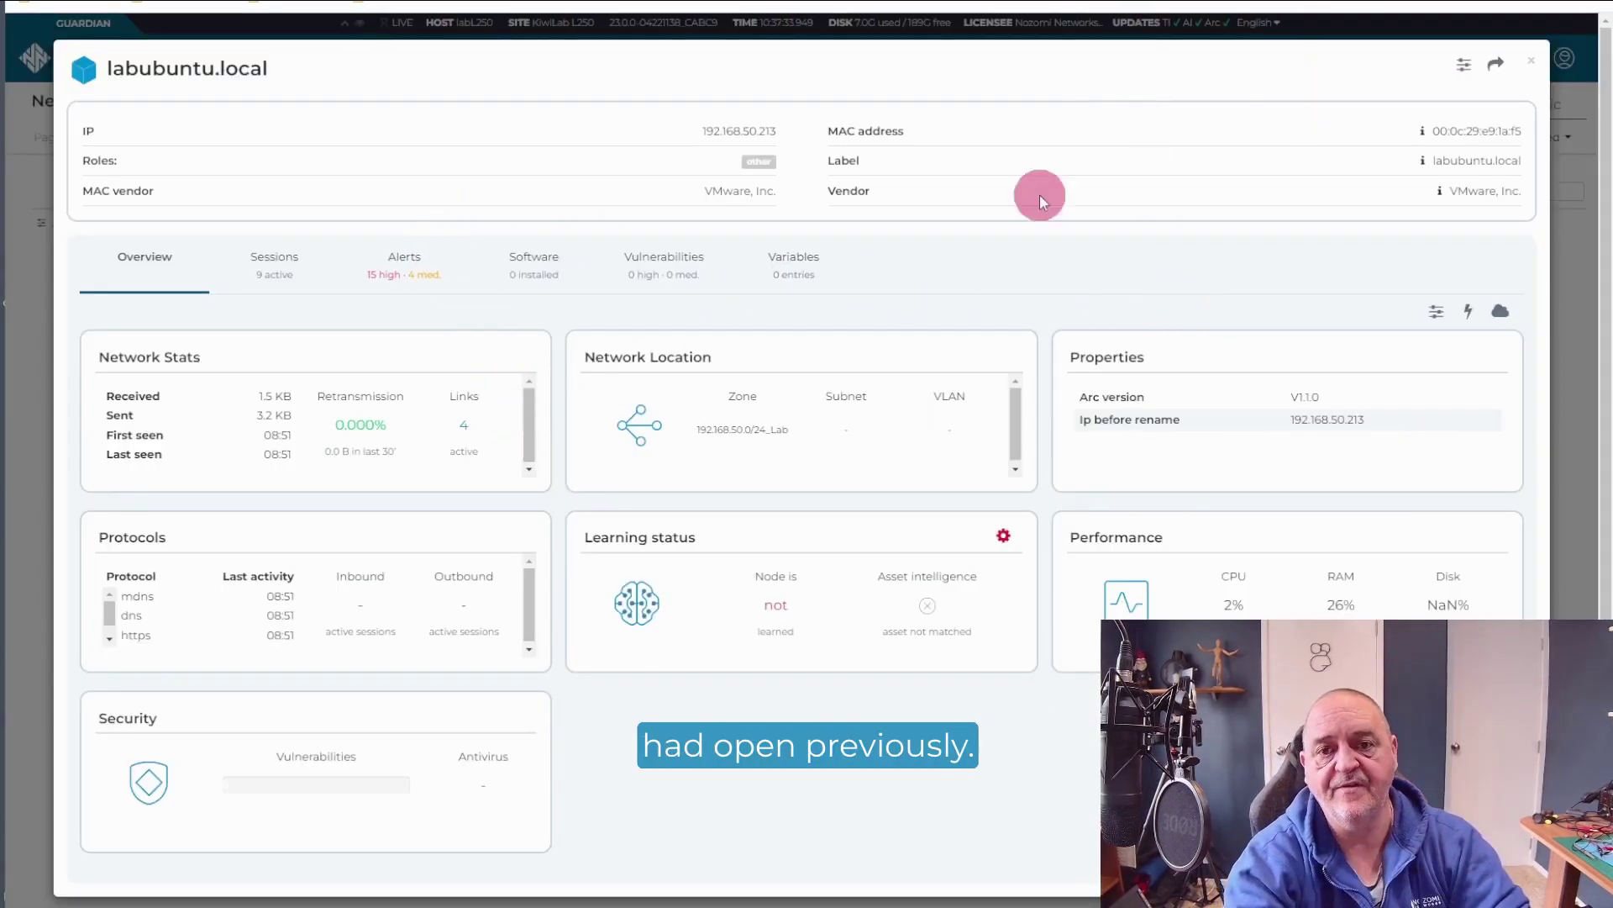
Step: Reopen labubuntu's node details and check the data sources of its MAC address and Label
click(1531, 61)
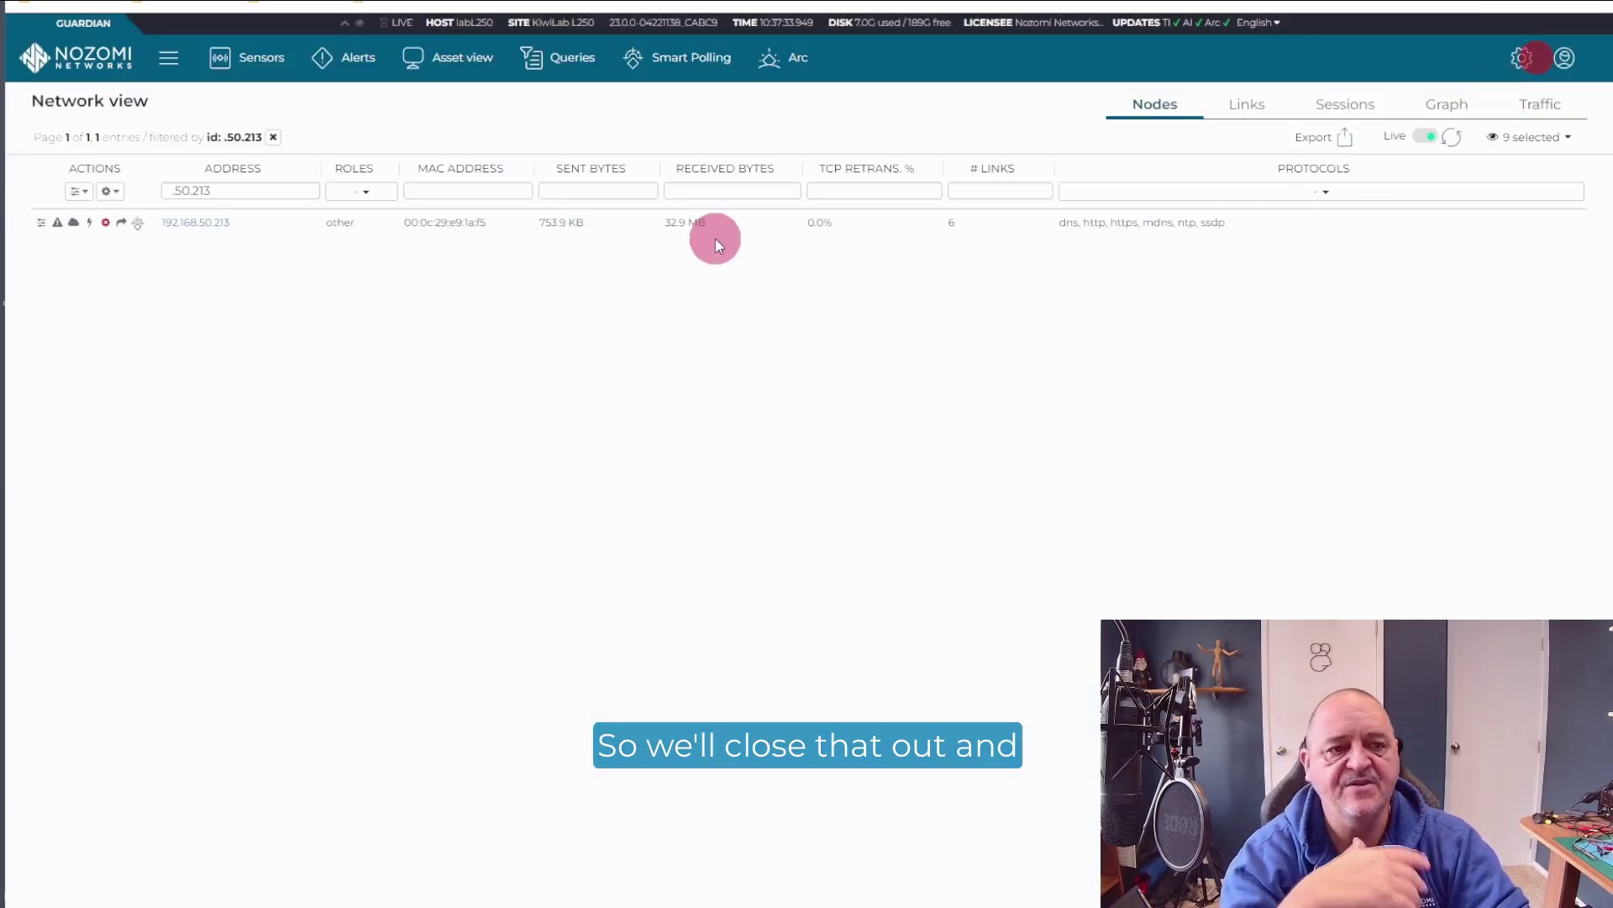
click(170, 227)
click(305, 296)
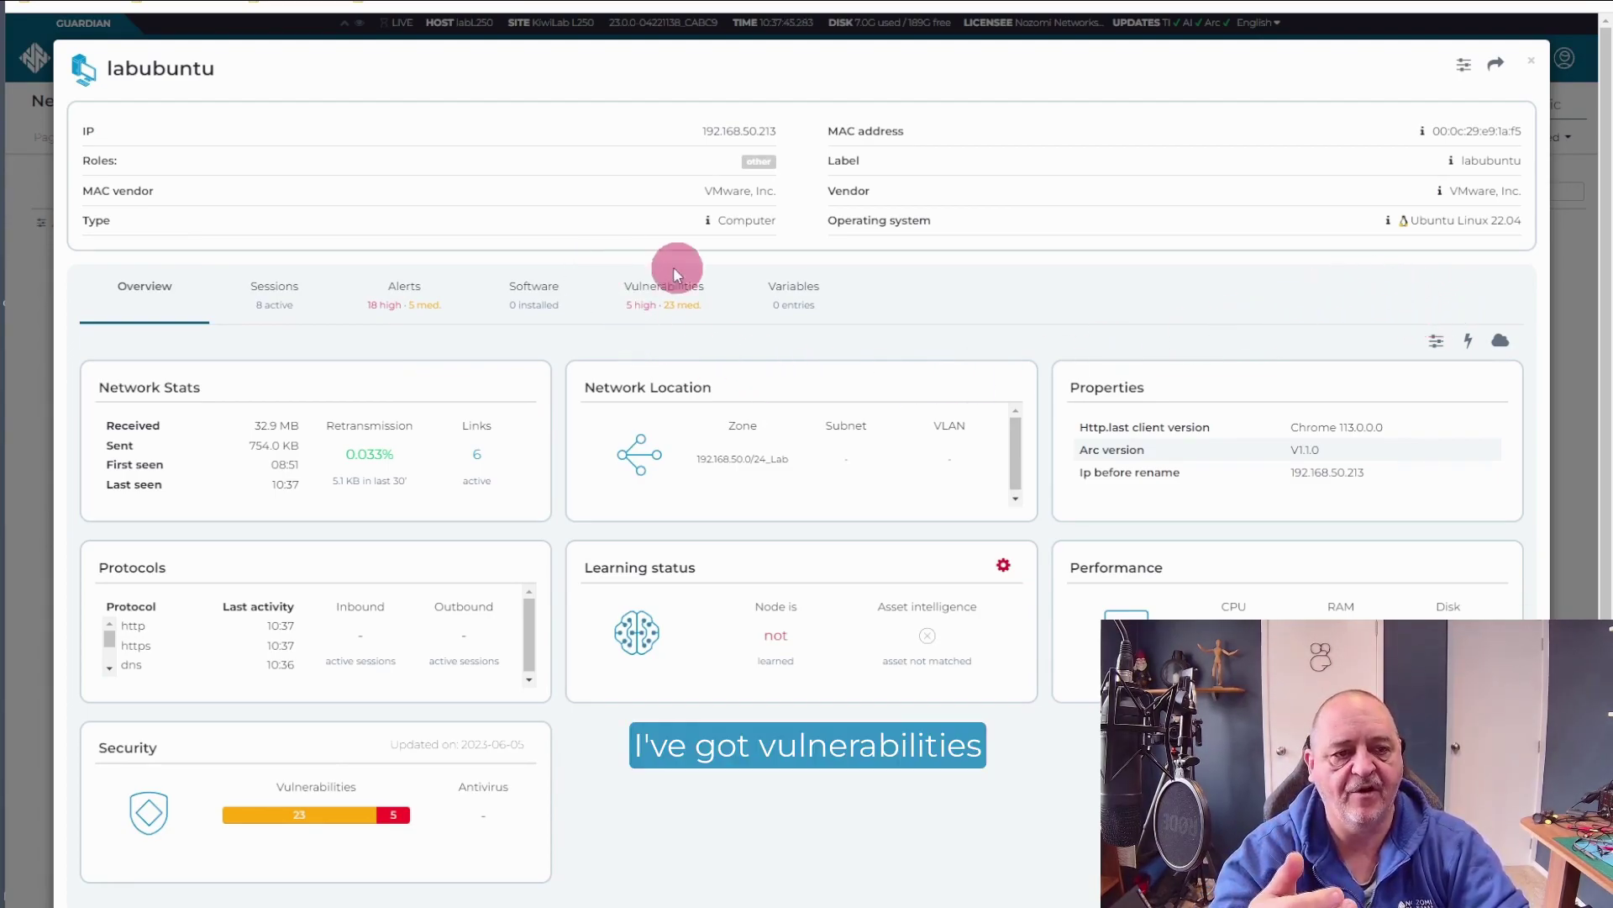
mouse_move(1388, 222)
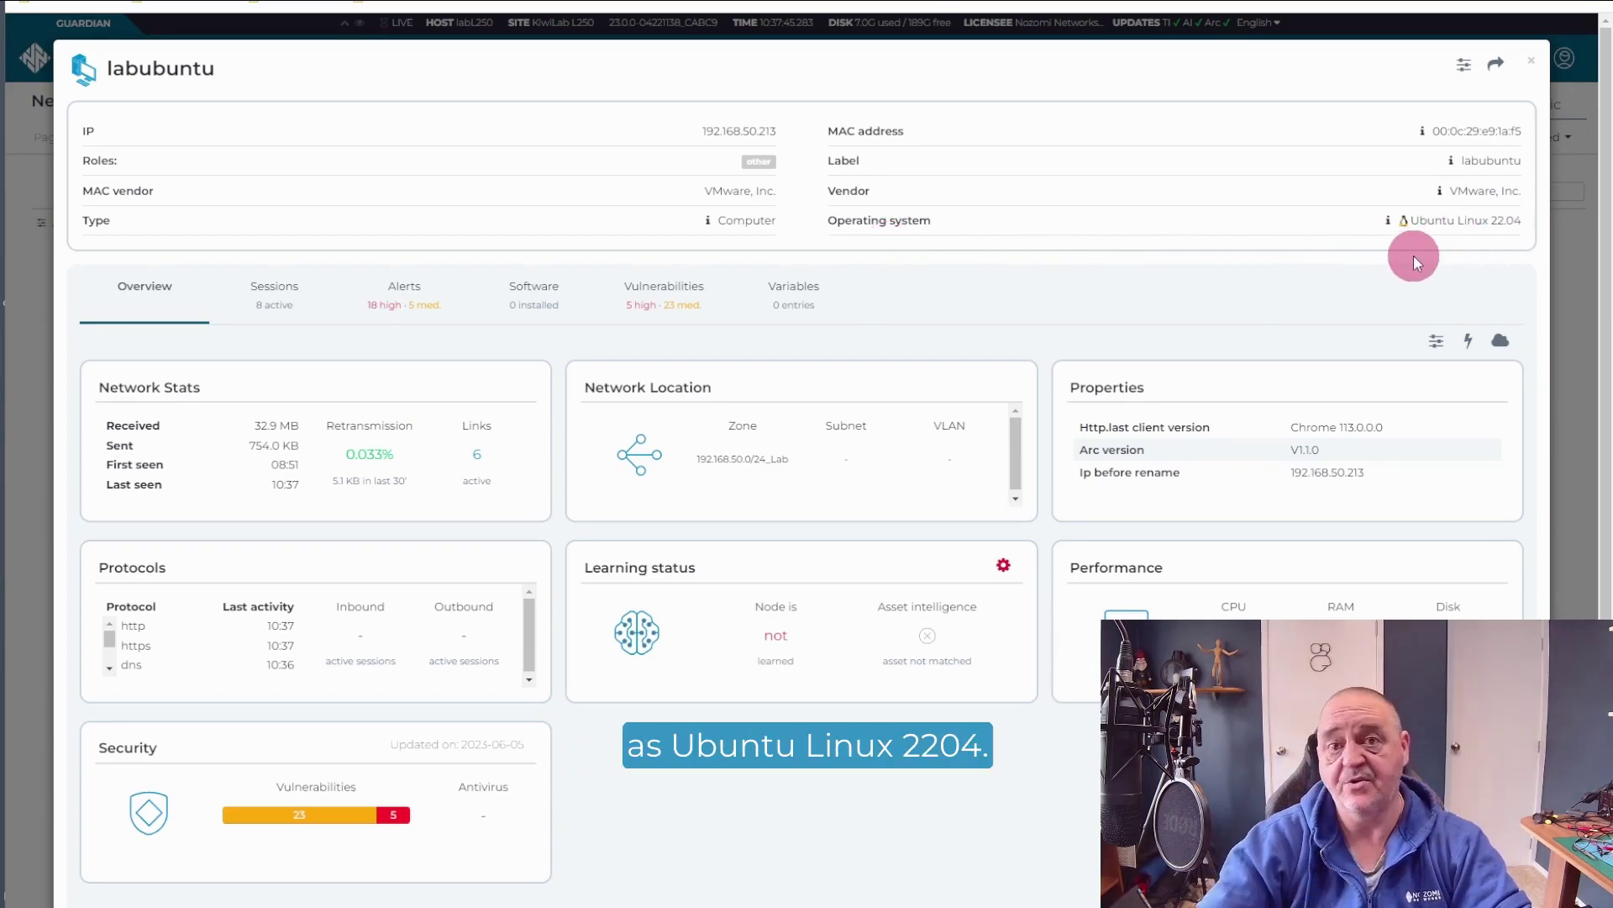
mouse_move(1441, 196)
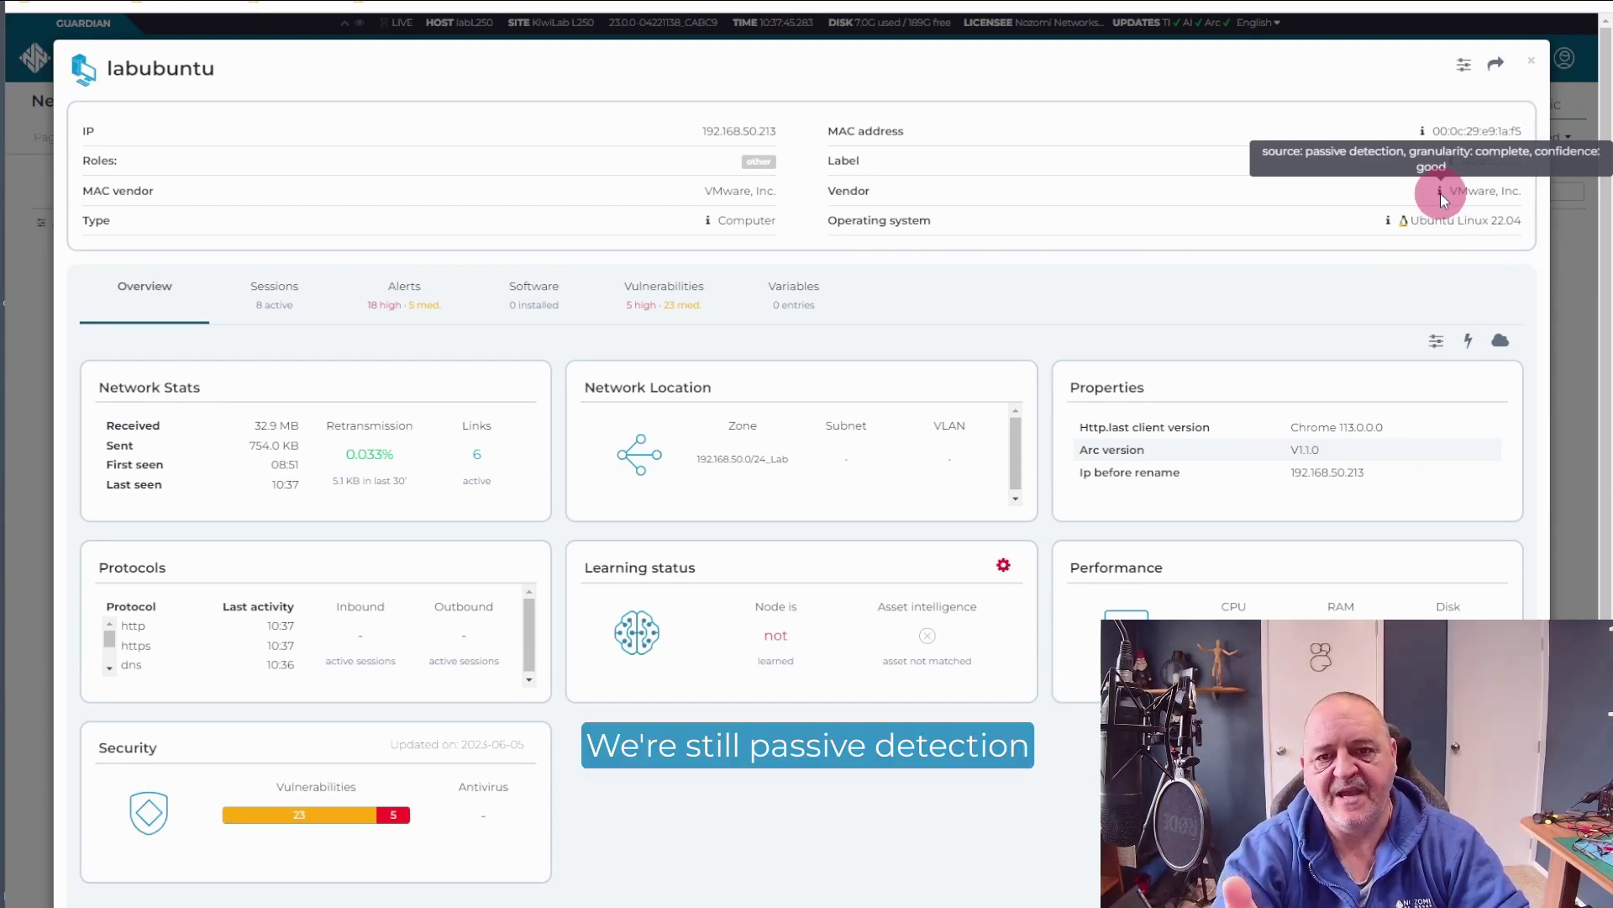
mouse_move(1422, 131)
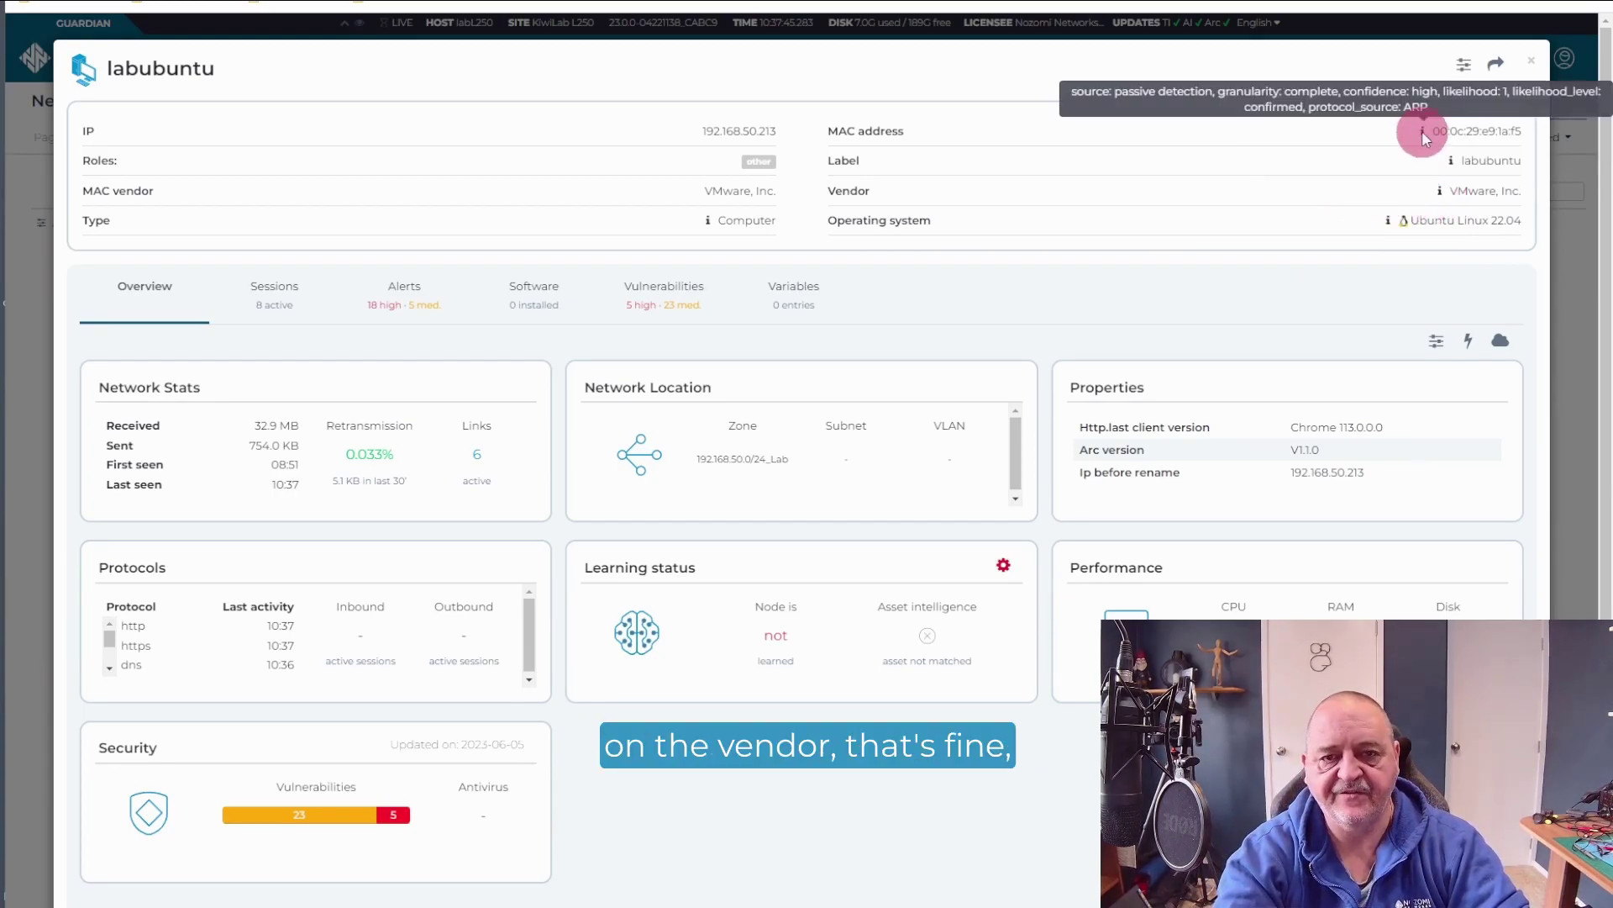
mouse_move(1450, 158)
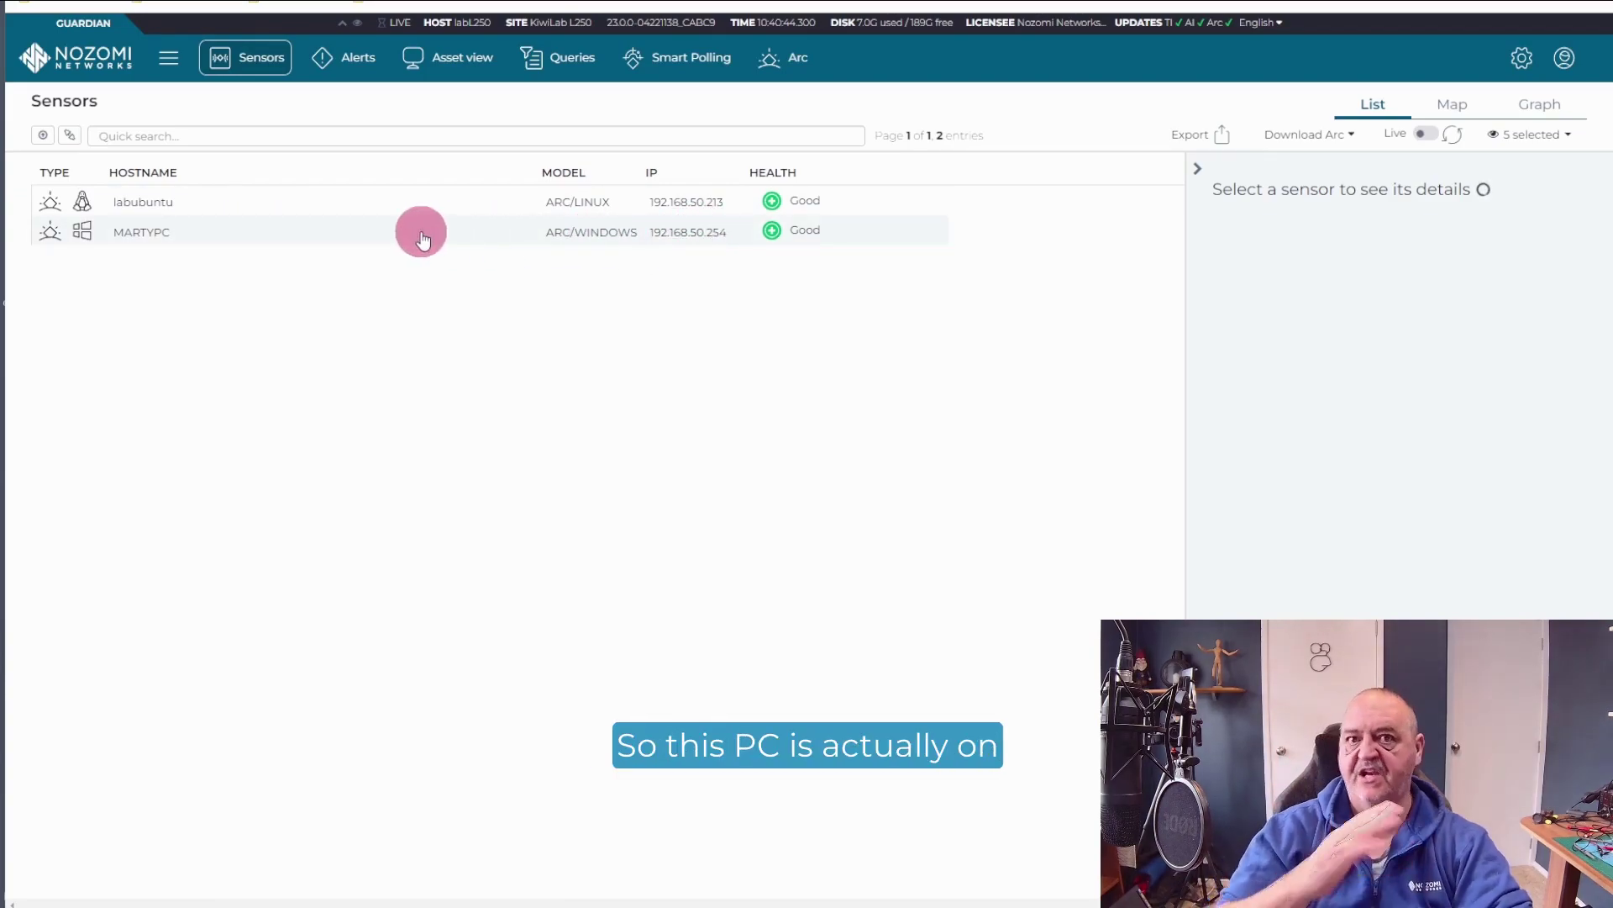
Step: Open the MARTYPC Windows sensor's details panel on the Sensors page
click(483, 237)
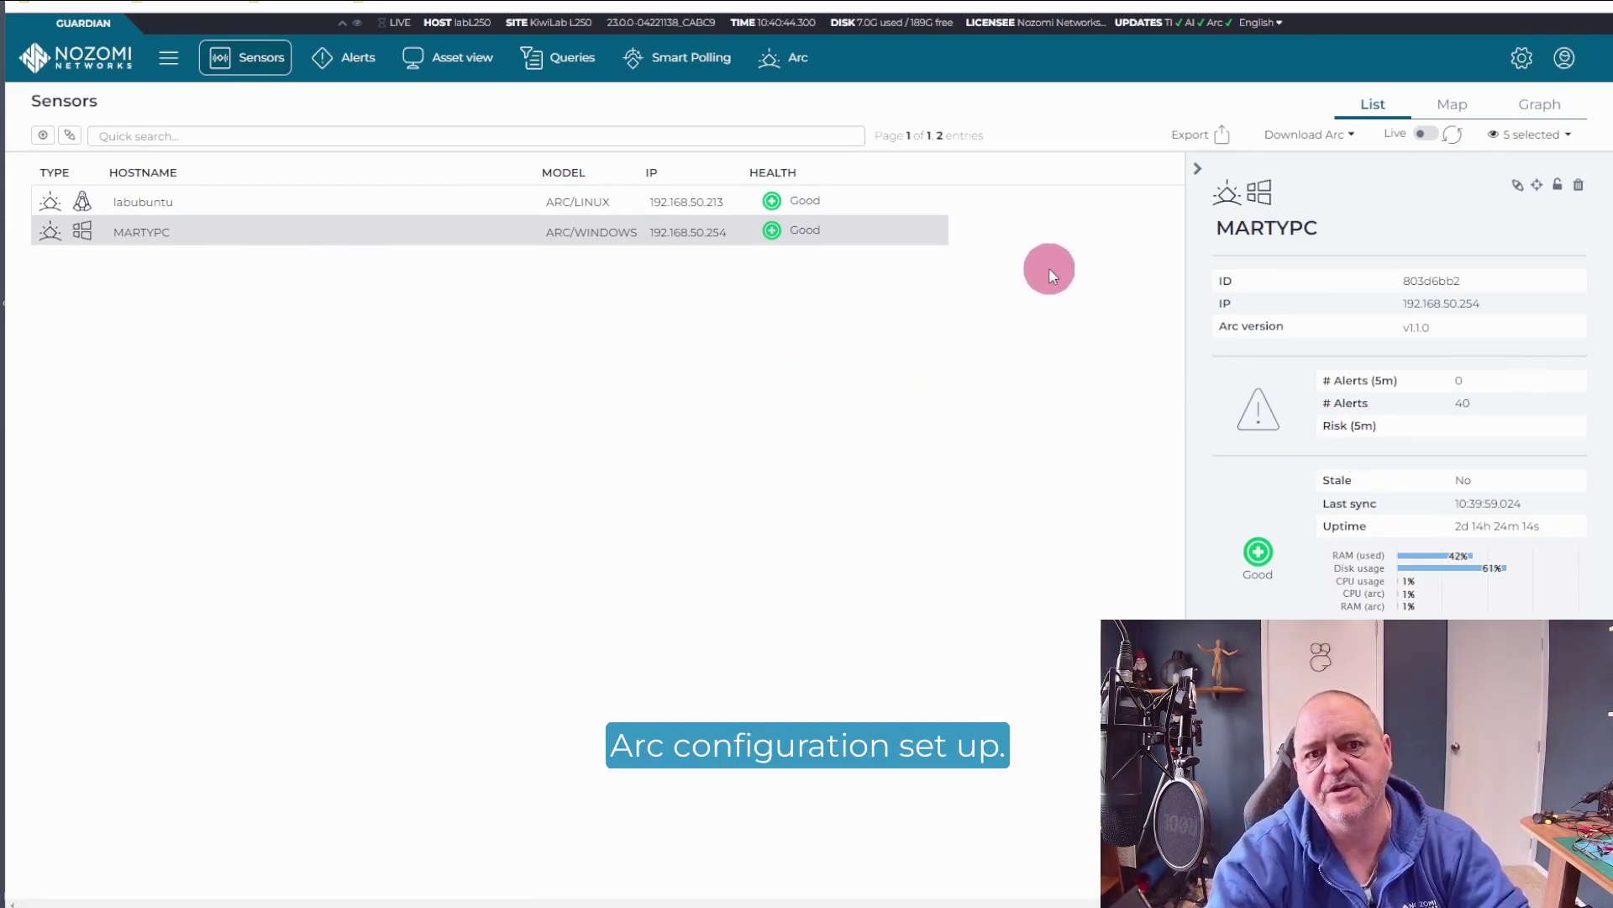
Step: Show the Windows Arc local Status page down to its Execution status section
click(1243, 2)
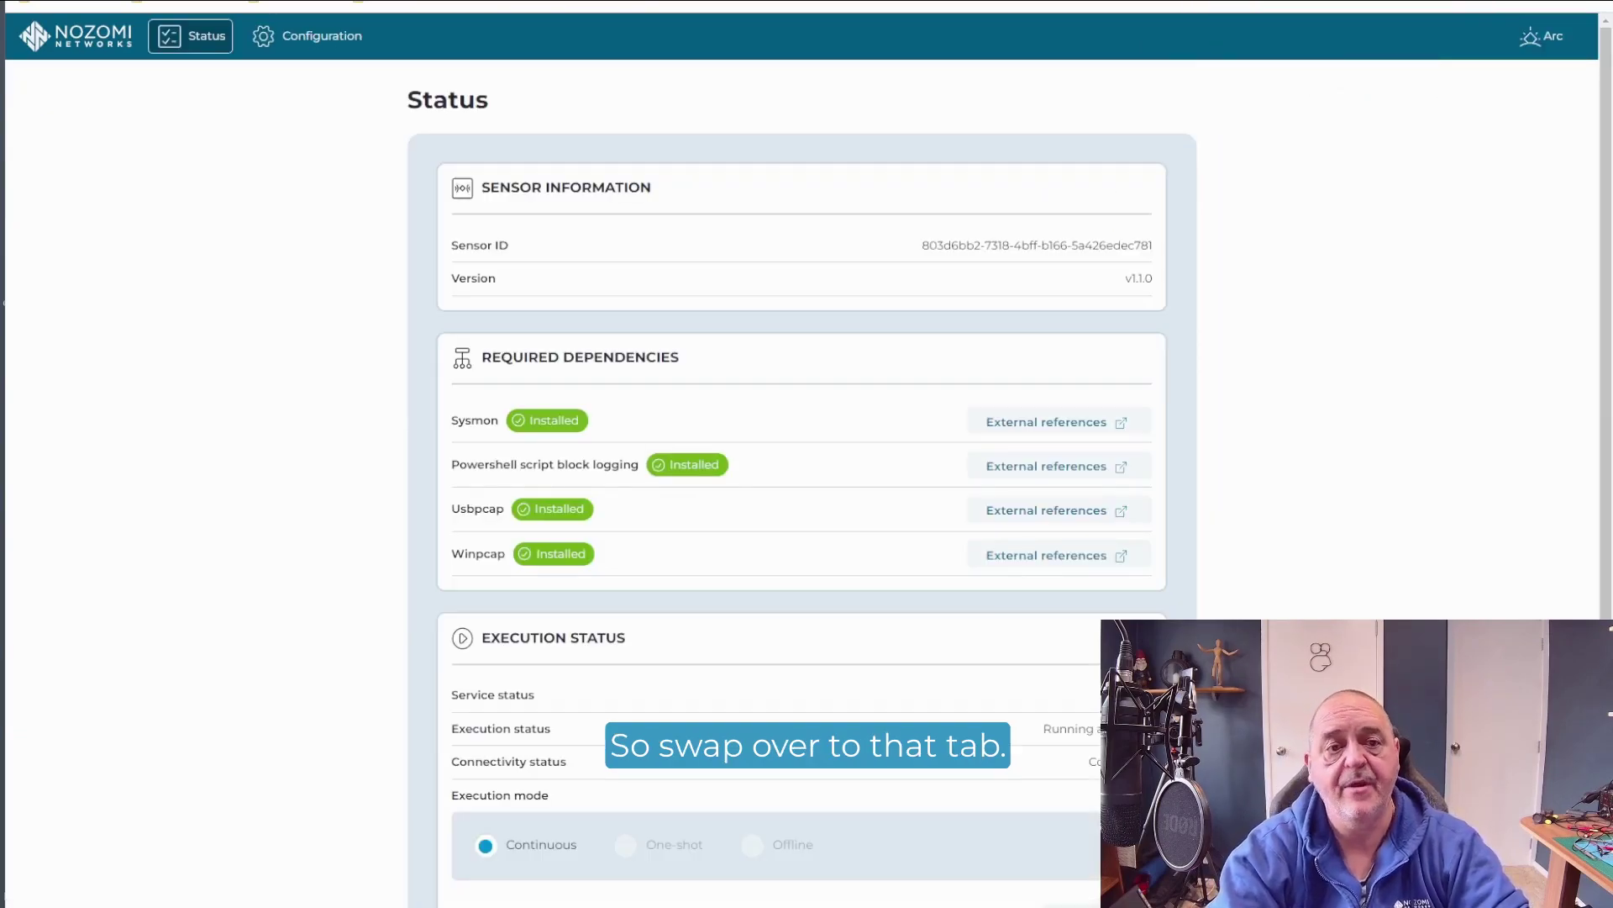
click(518, 196)
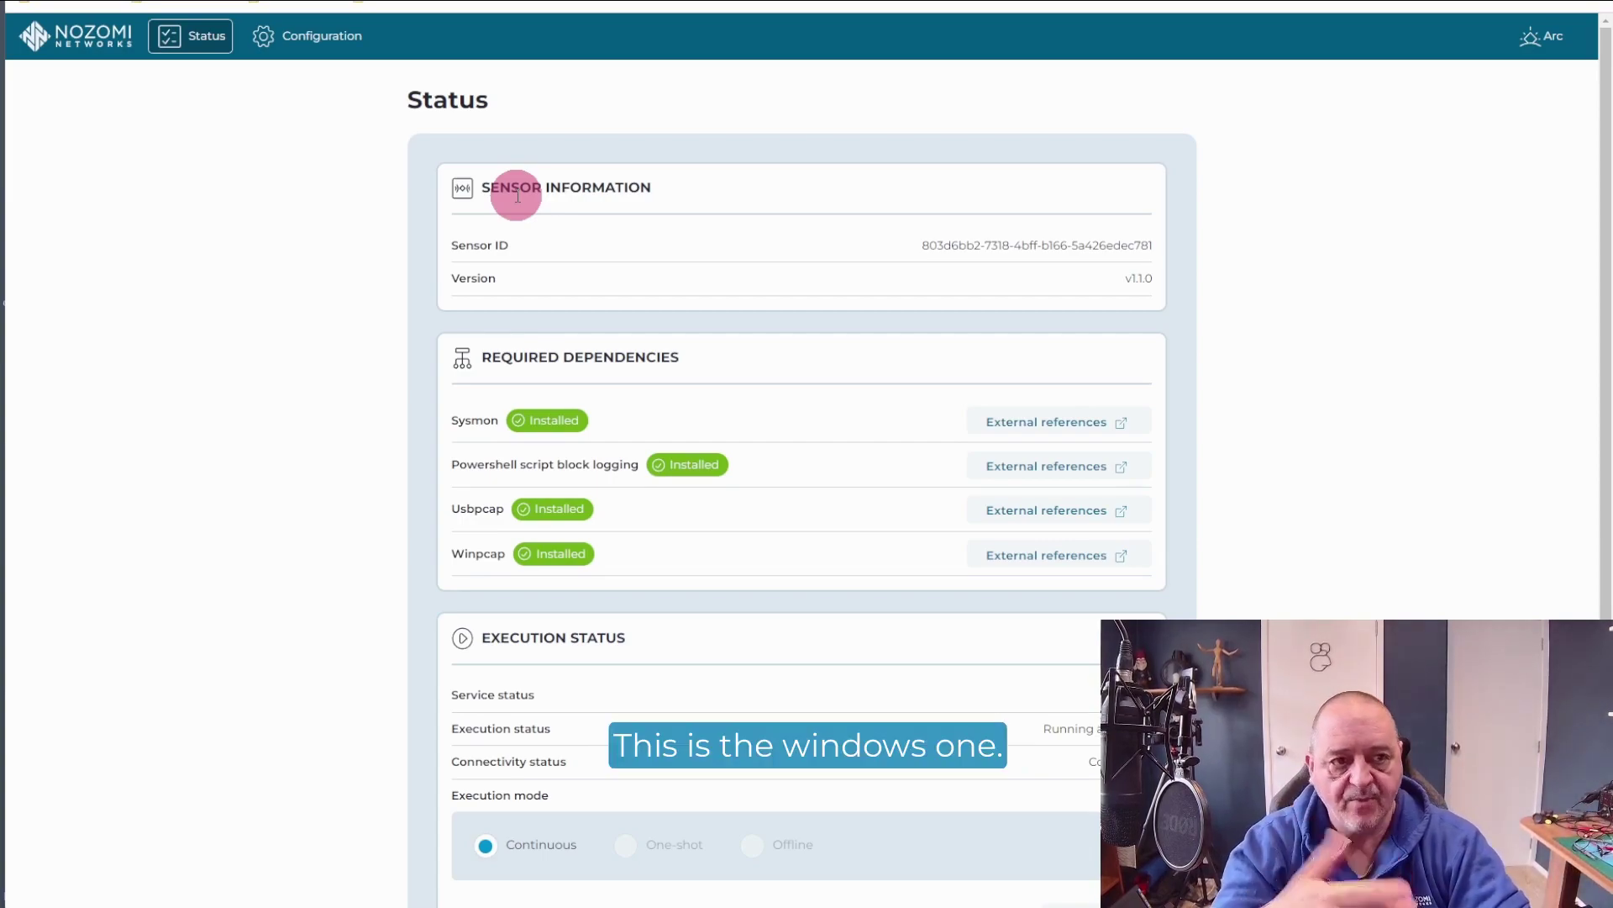
scroll(841, 242, down, 1)
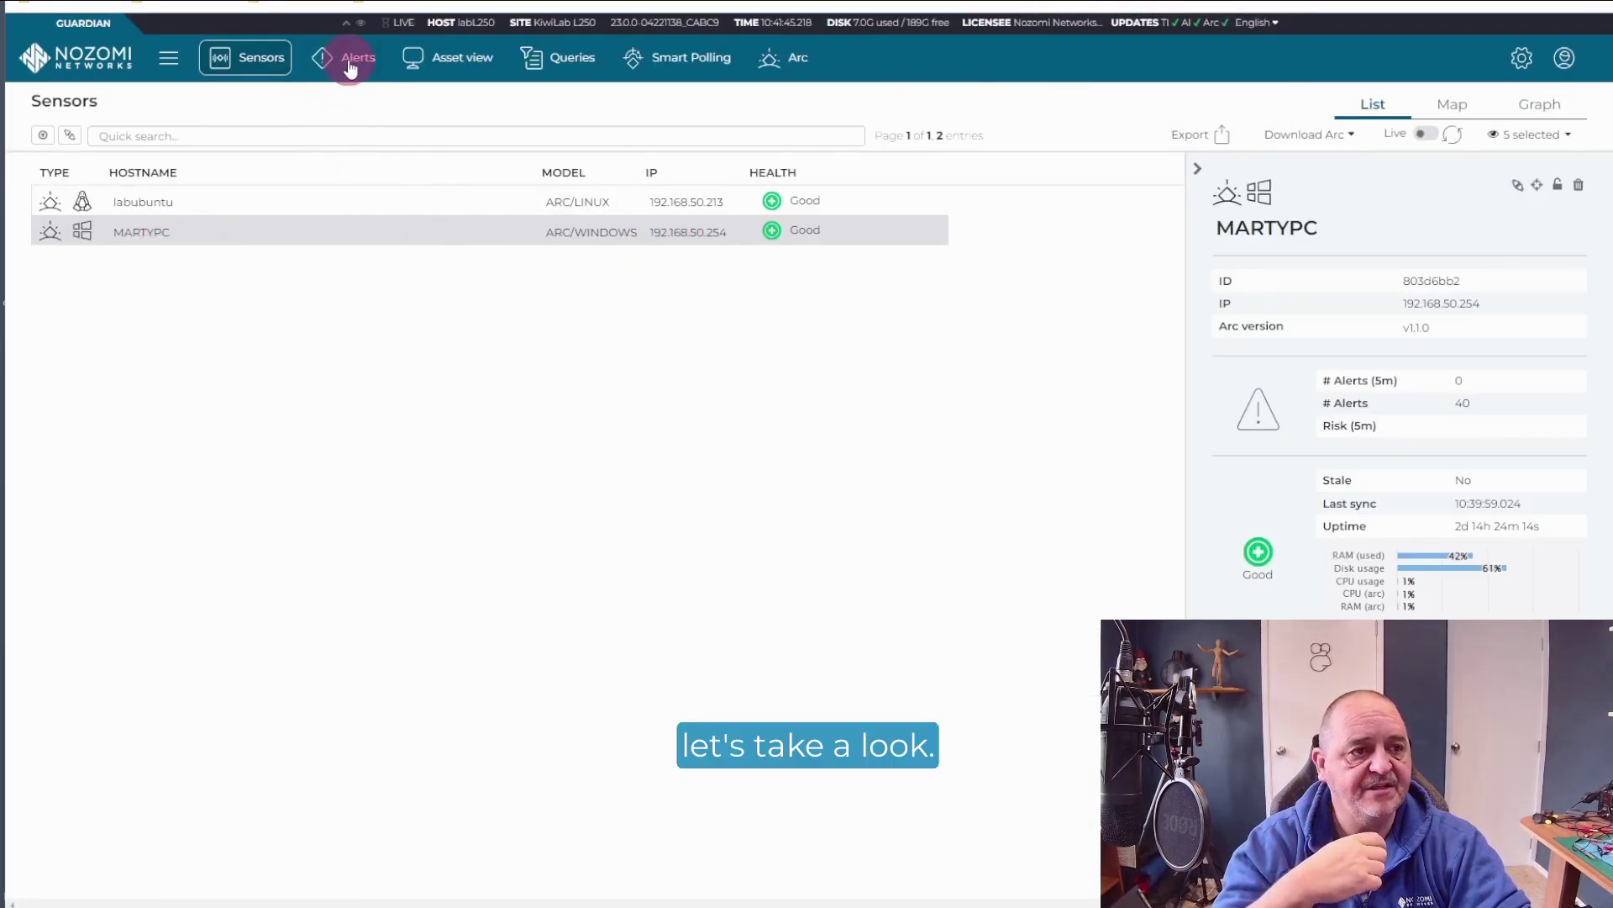
Step: Filter Network view nodes by address .20.2 and open 192.168.20.2's details
click(236, 61)
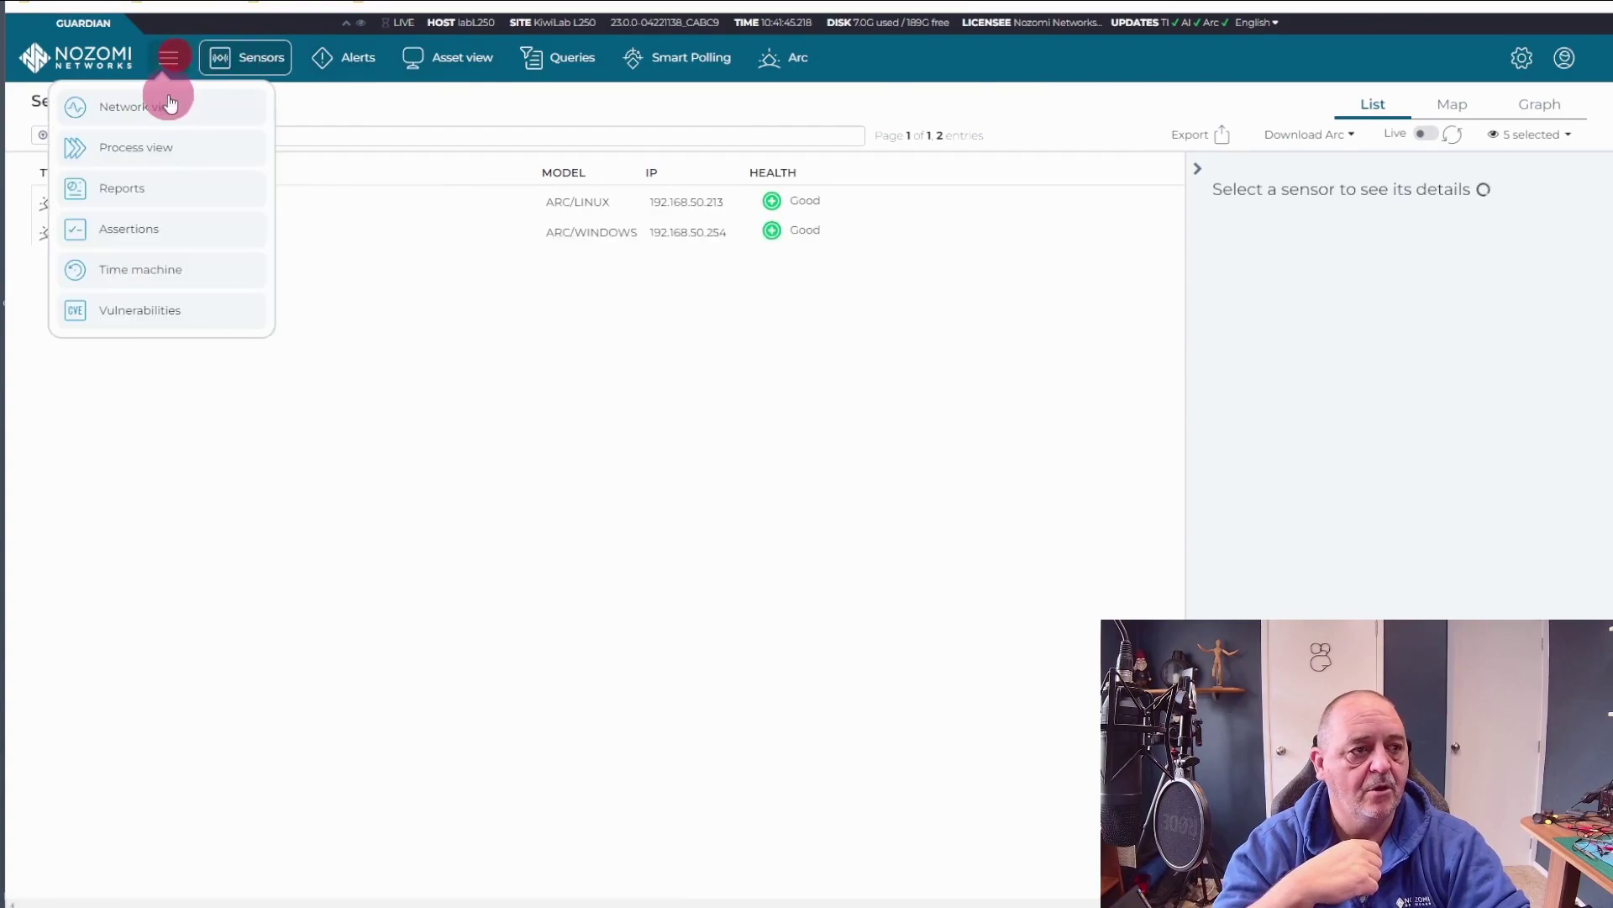
click(169, 104)
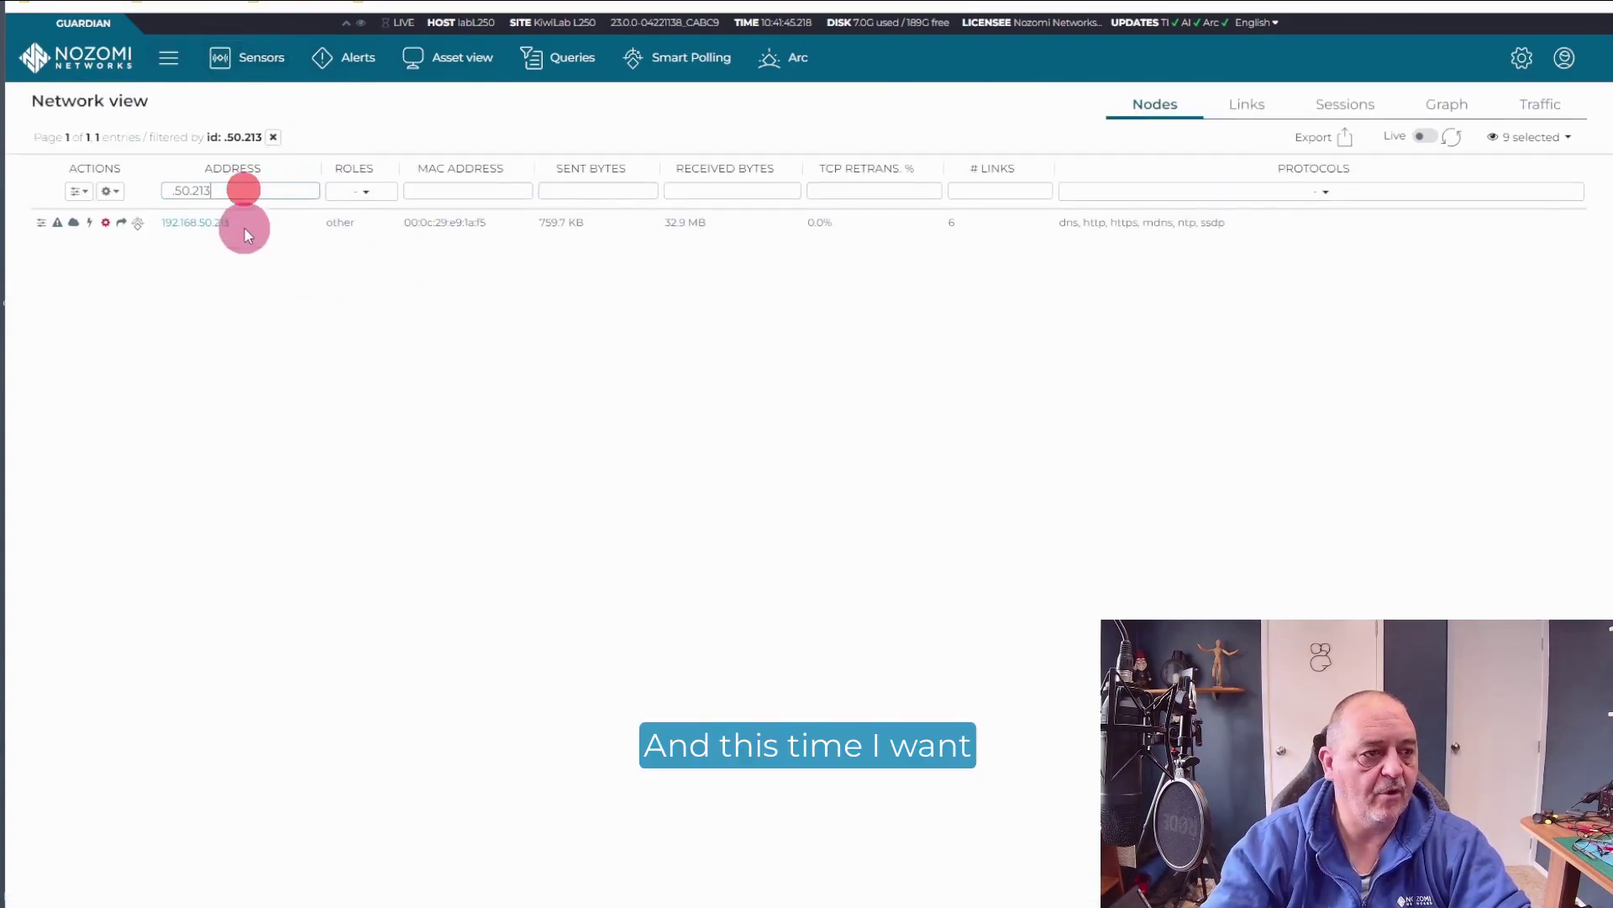
key(BackSpace)
key(BackSpace)
key(BackSpace)
key(BackSpace)
key(BackSpace)
key(BackSpace)
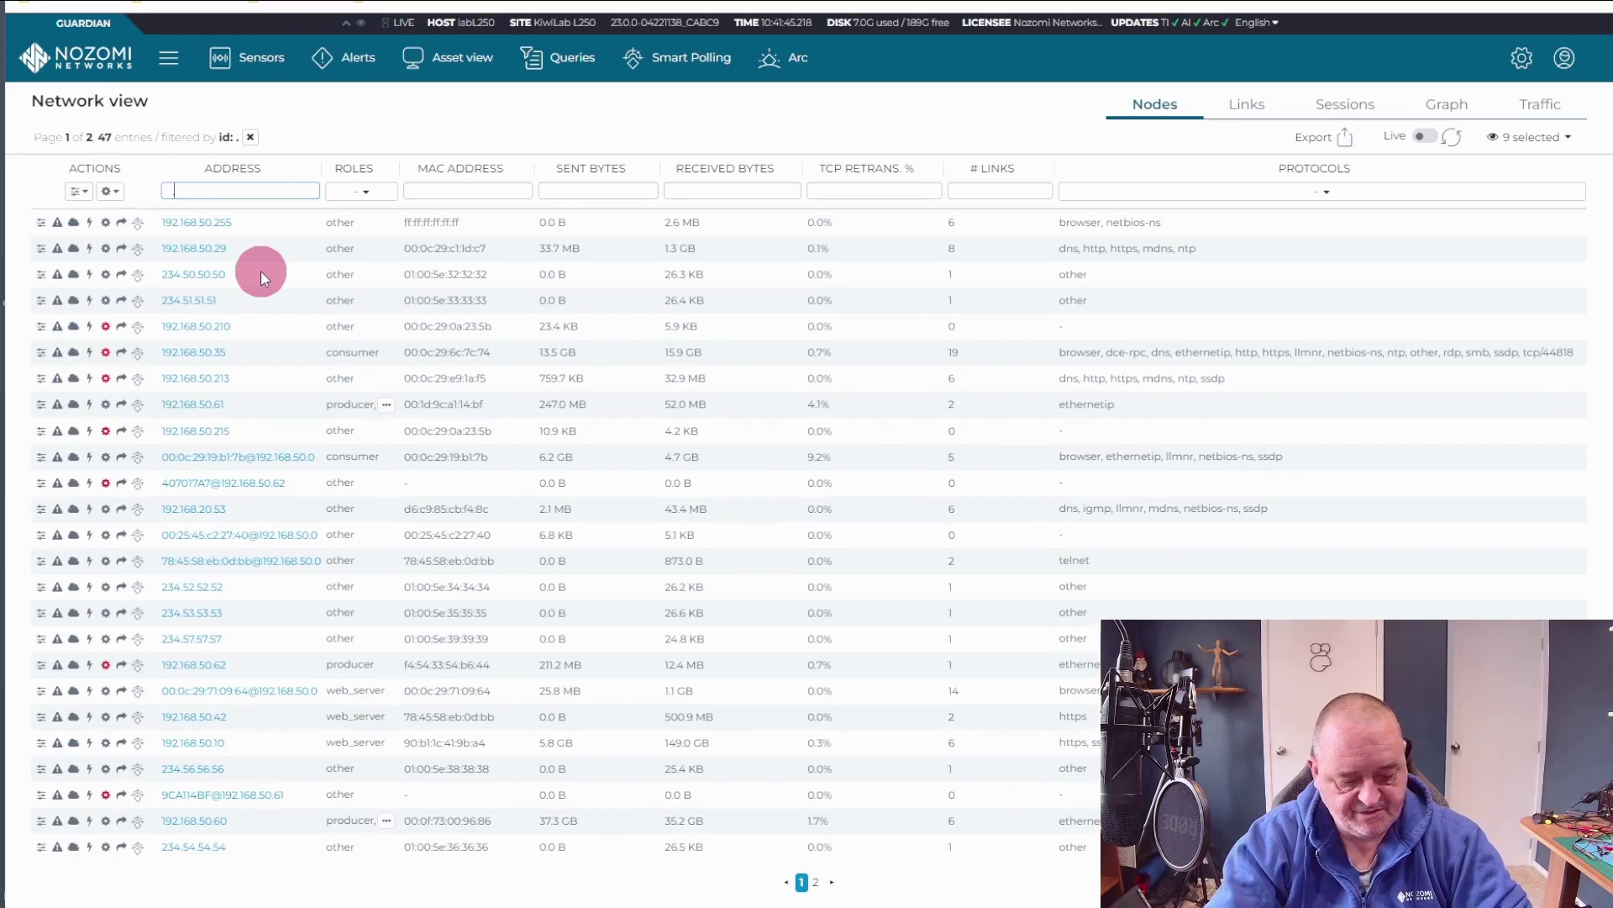
text(20.2)
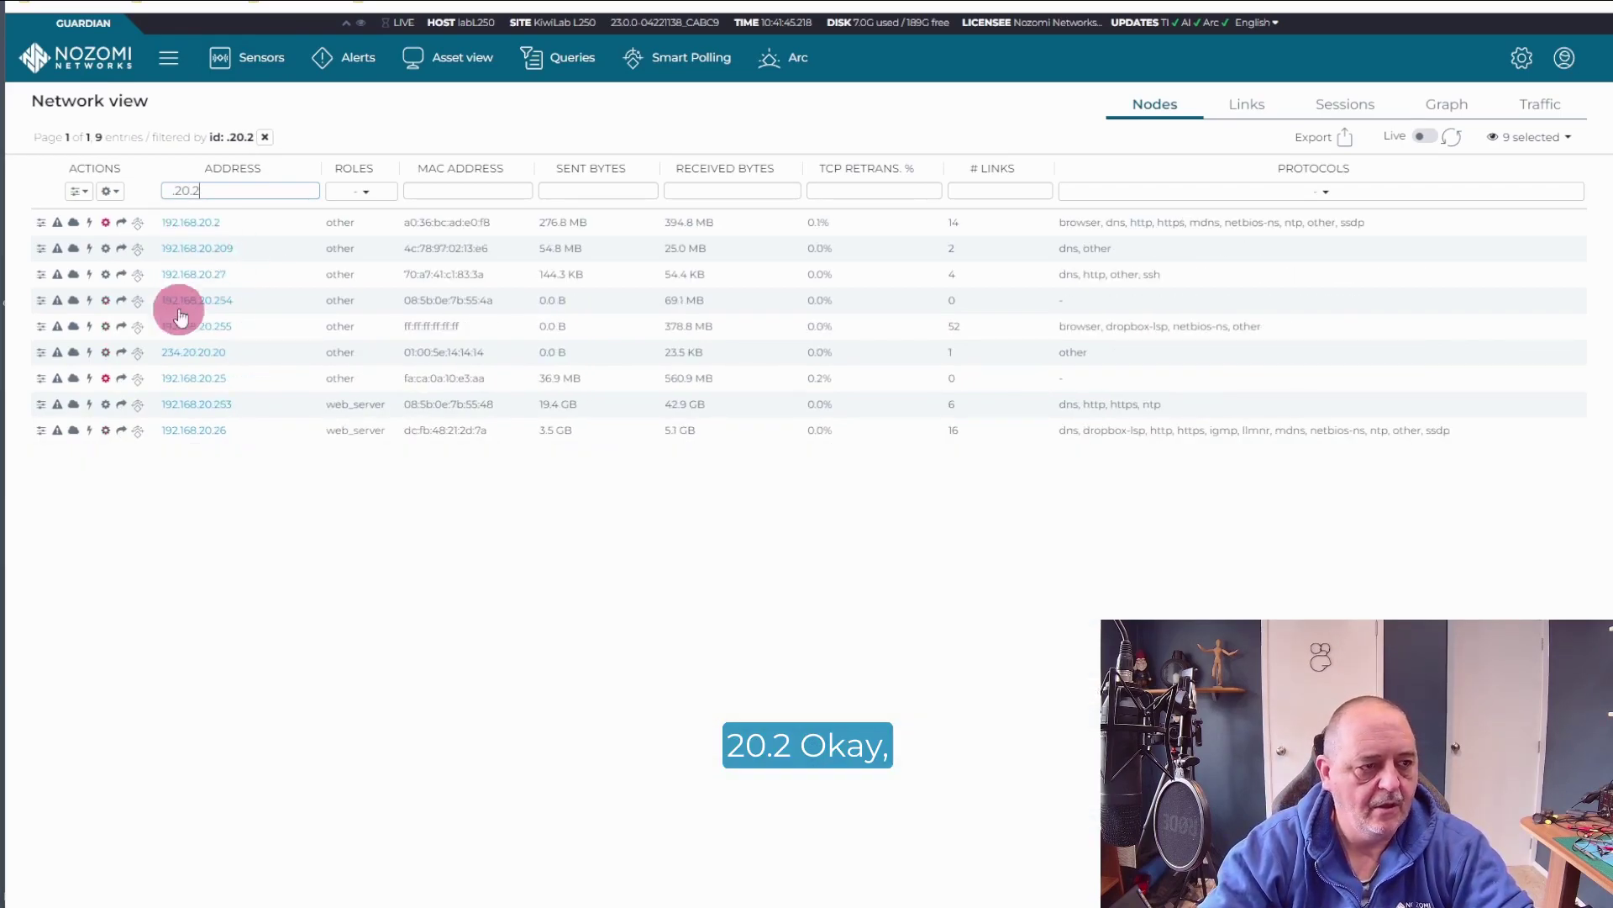
click(185, 222)
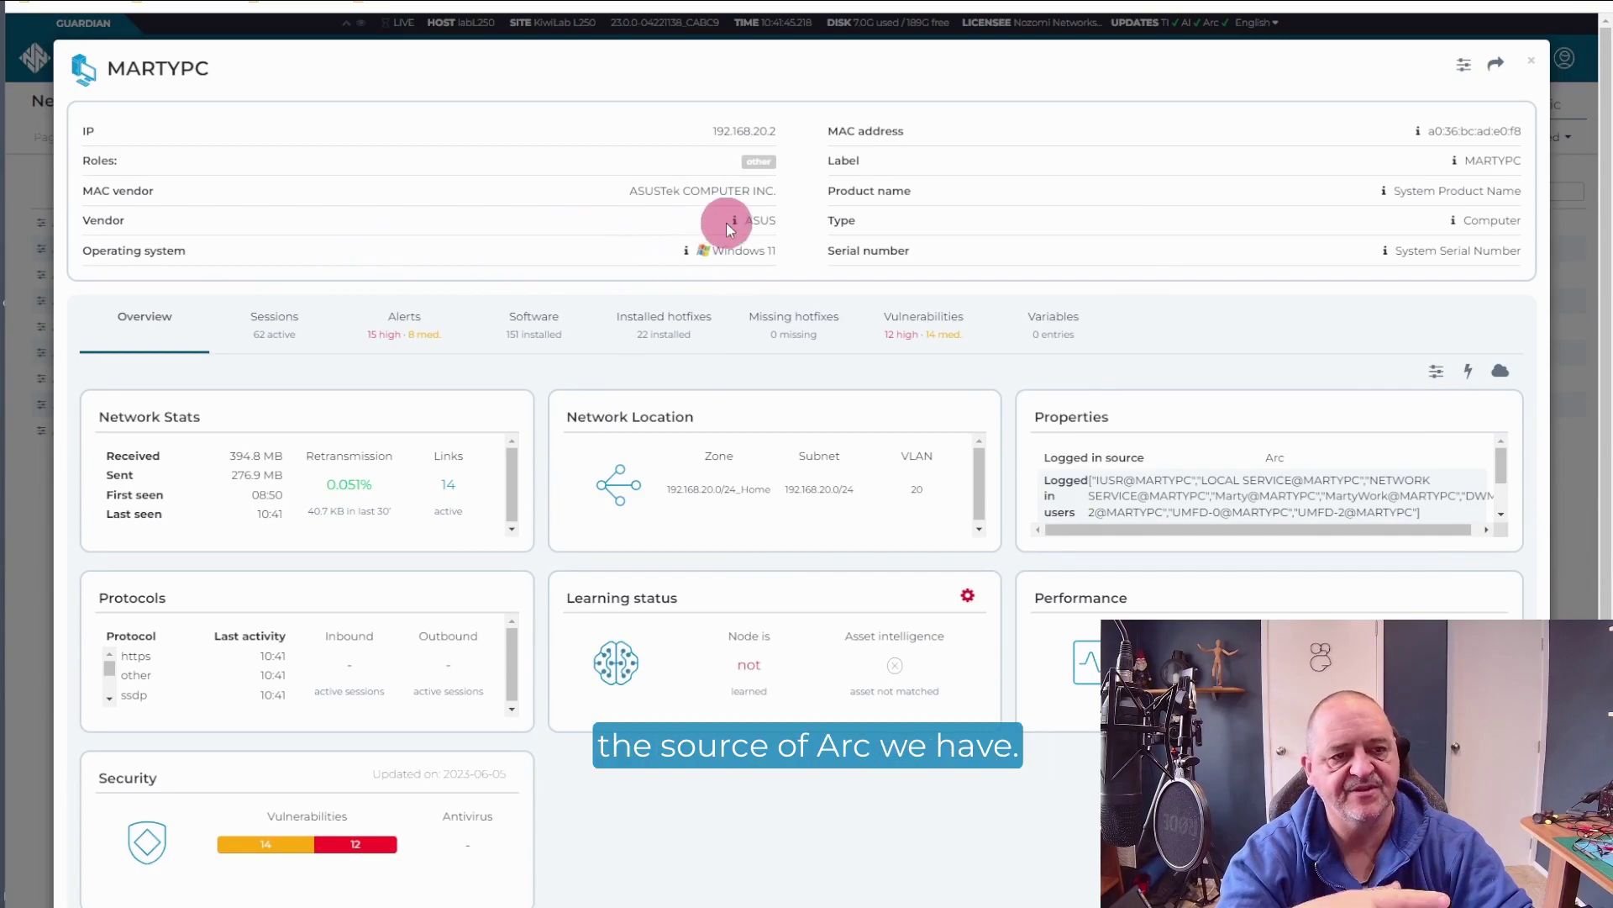
Step: Check the info notes beside MARTYPC's Vendor, MAC, Label, Product name, Type and Serial number fields
mouse_move(735, 225)
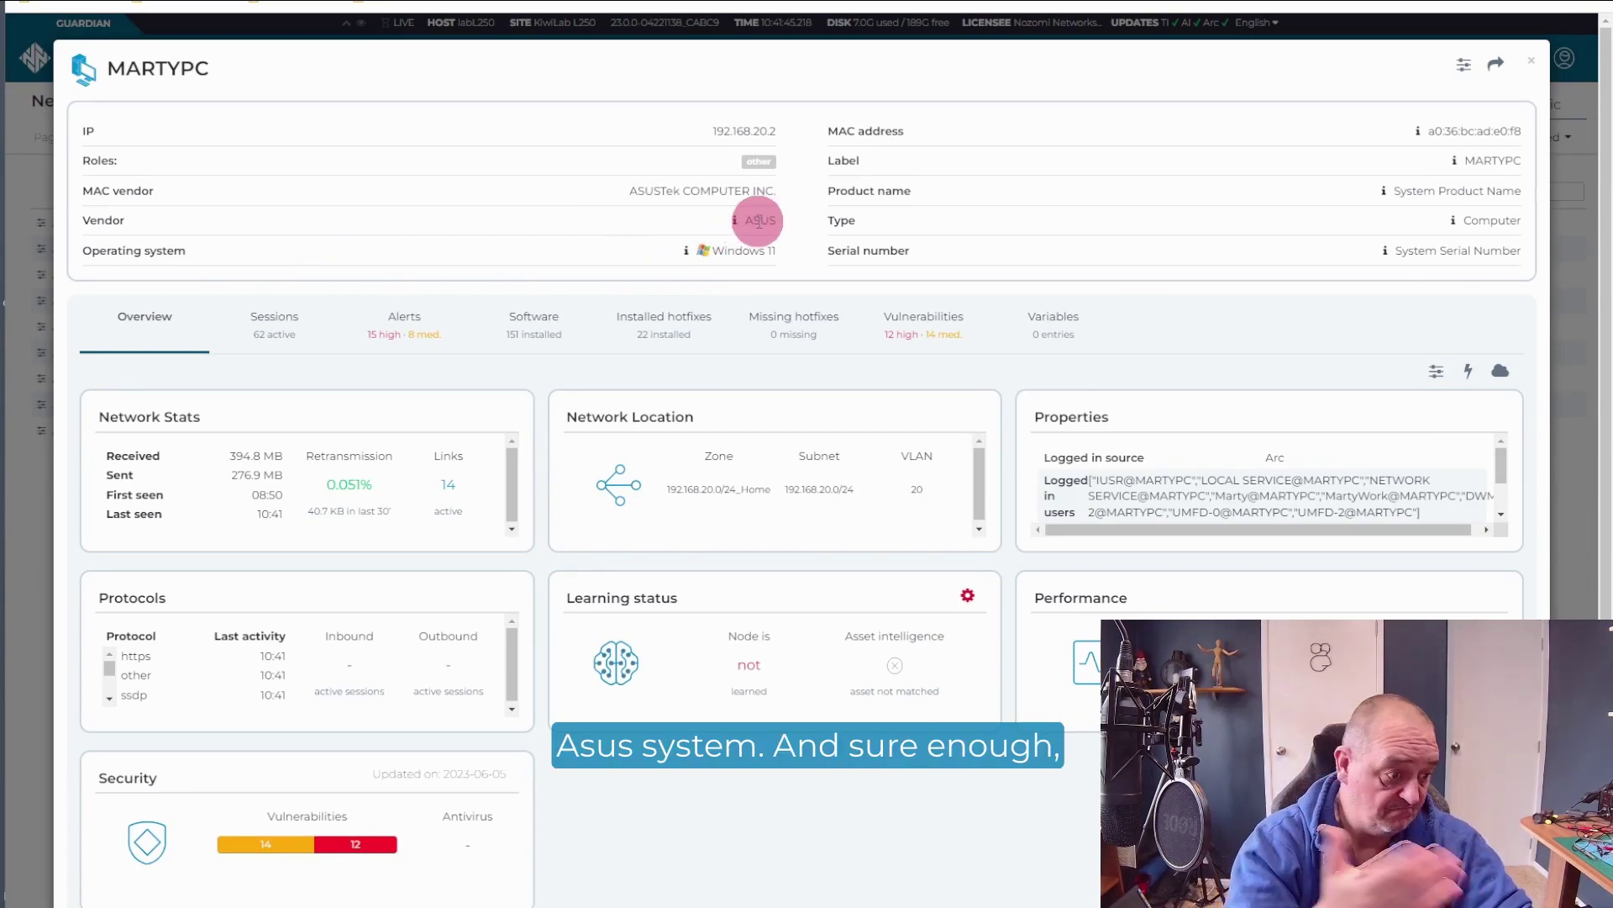
mouse_move(1418, 132)
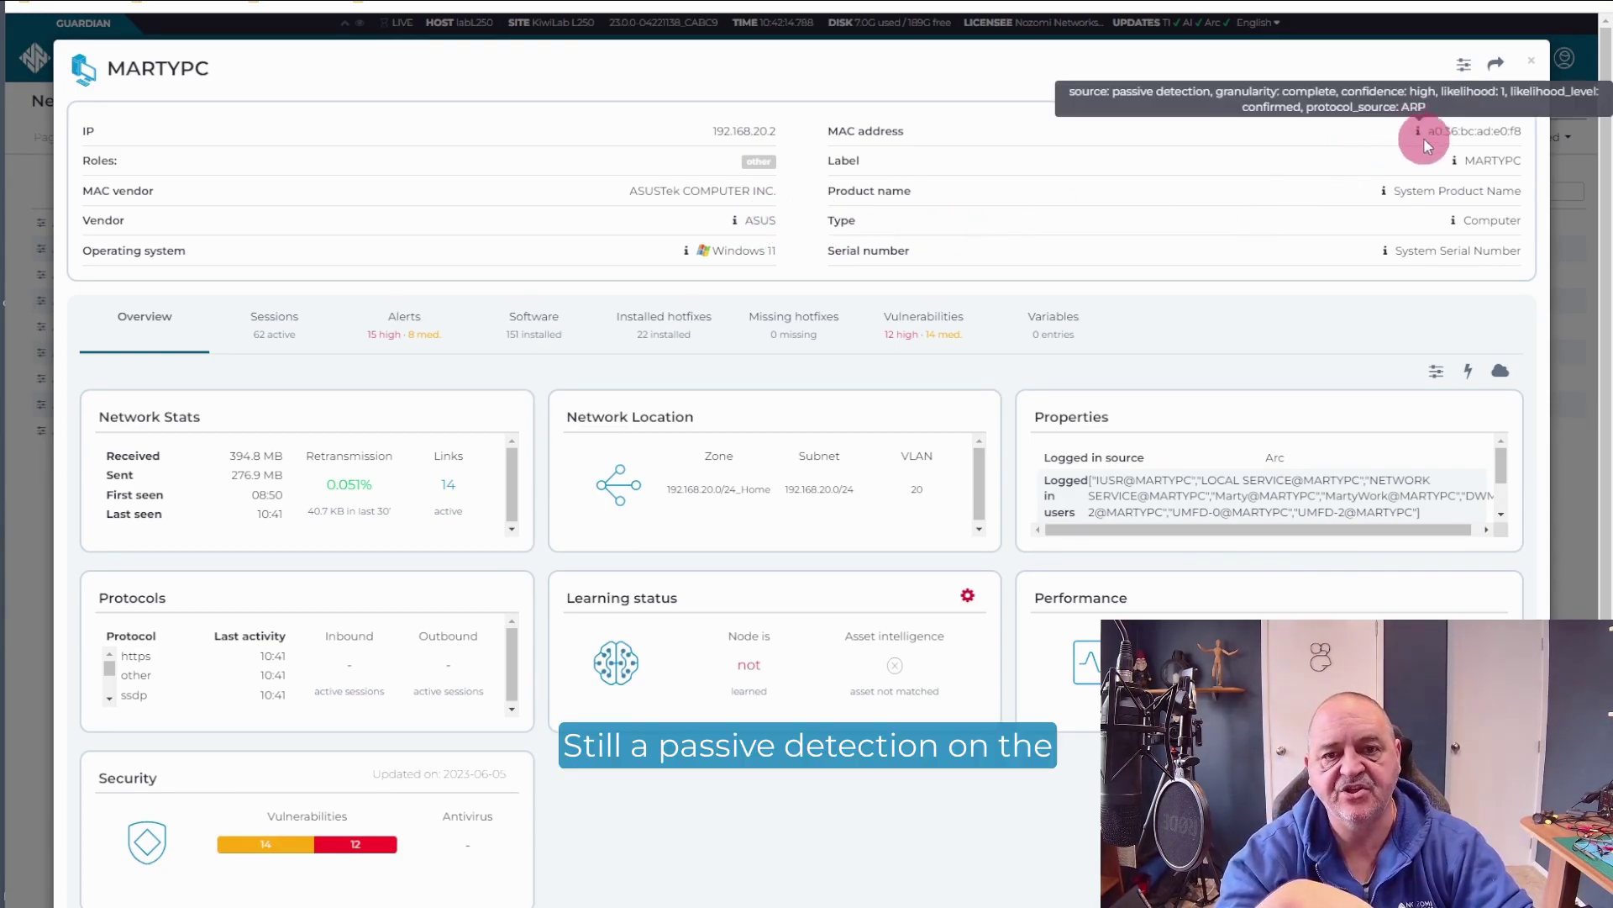
mouse_move(1455, 162)
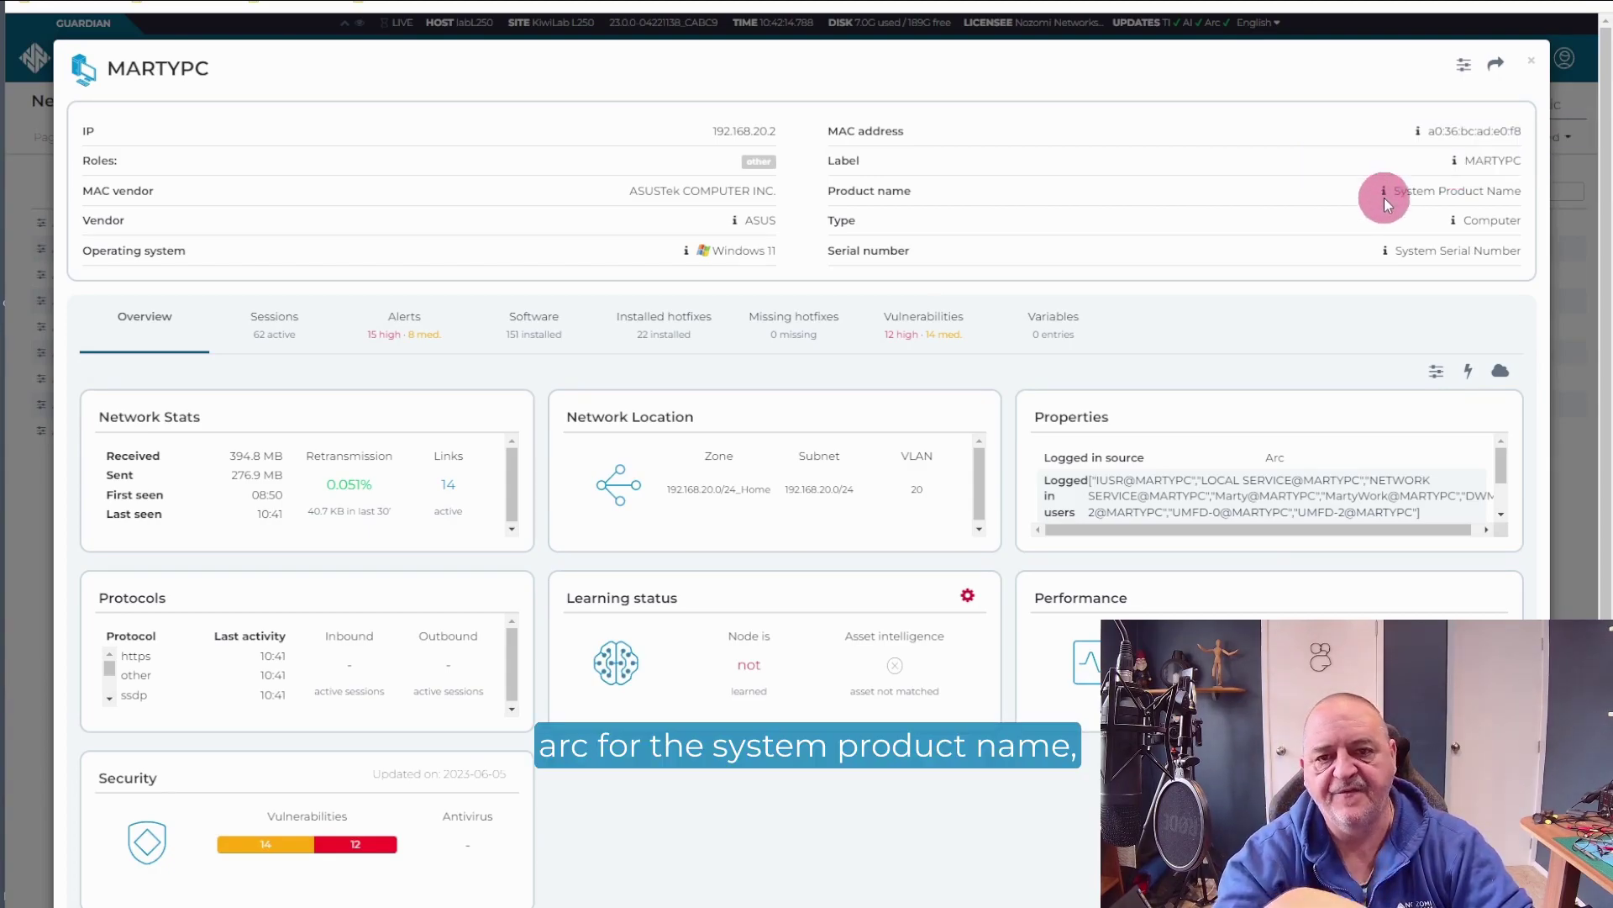
mouse_move(1453, 227)
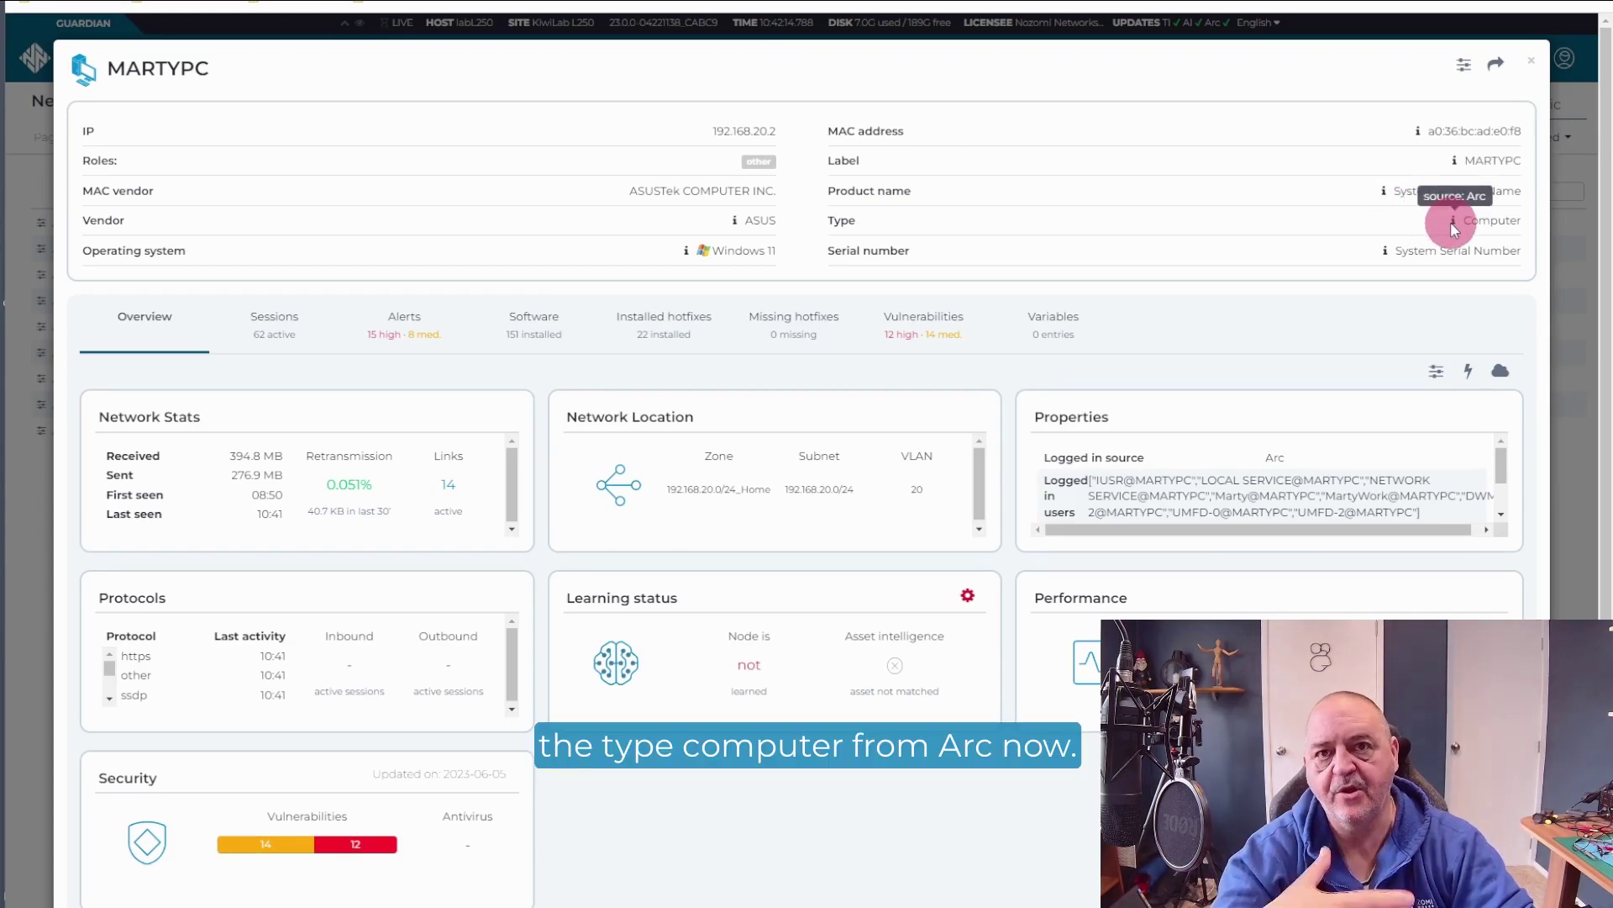
mouse_move(1383, 252)
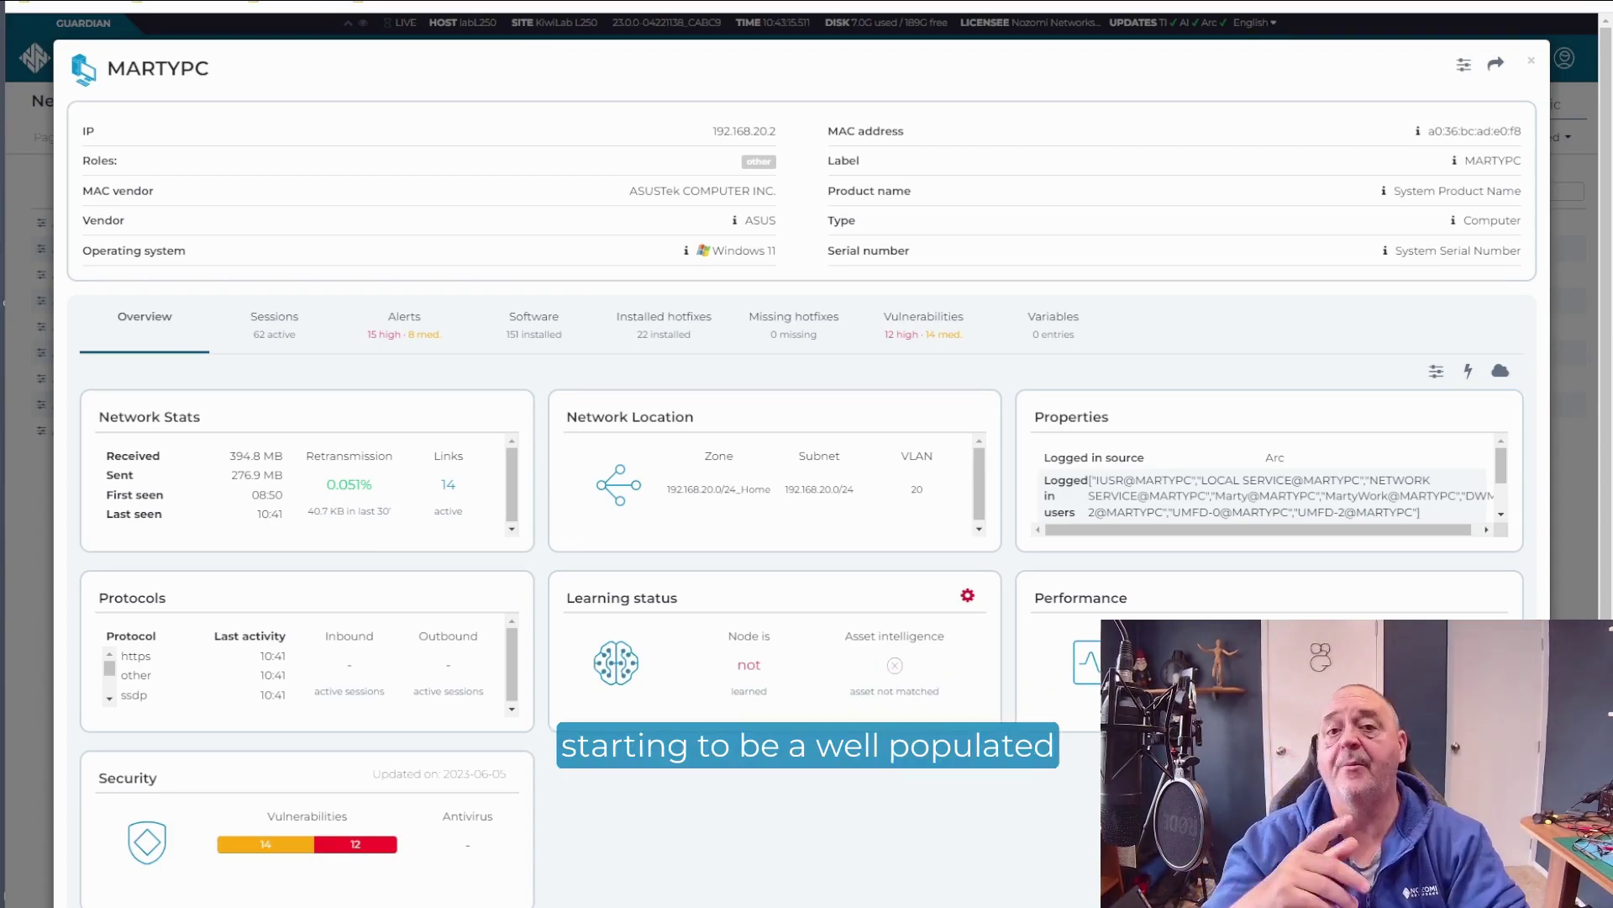
Step: Close MARTYPC's details and sort Arc deployments by deployed version, marking the v1.1.0 Ubuntu 22.04 entry
click(1532, 65)
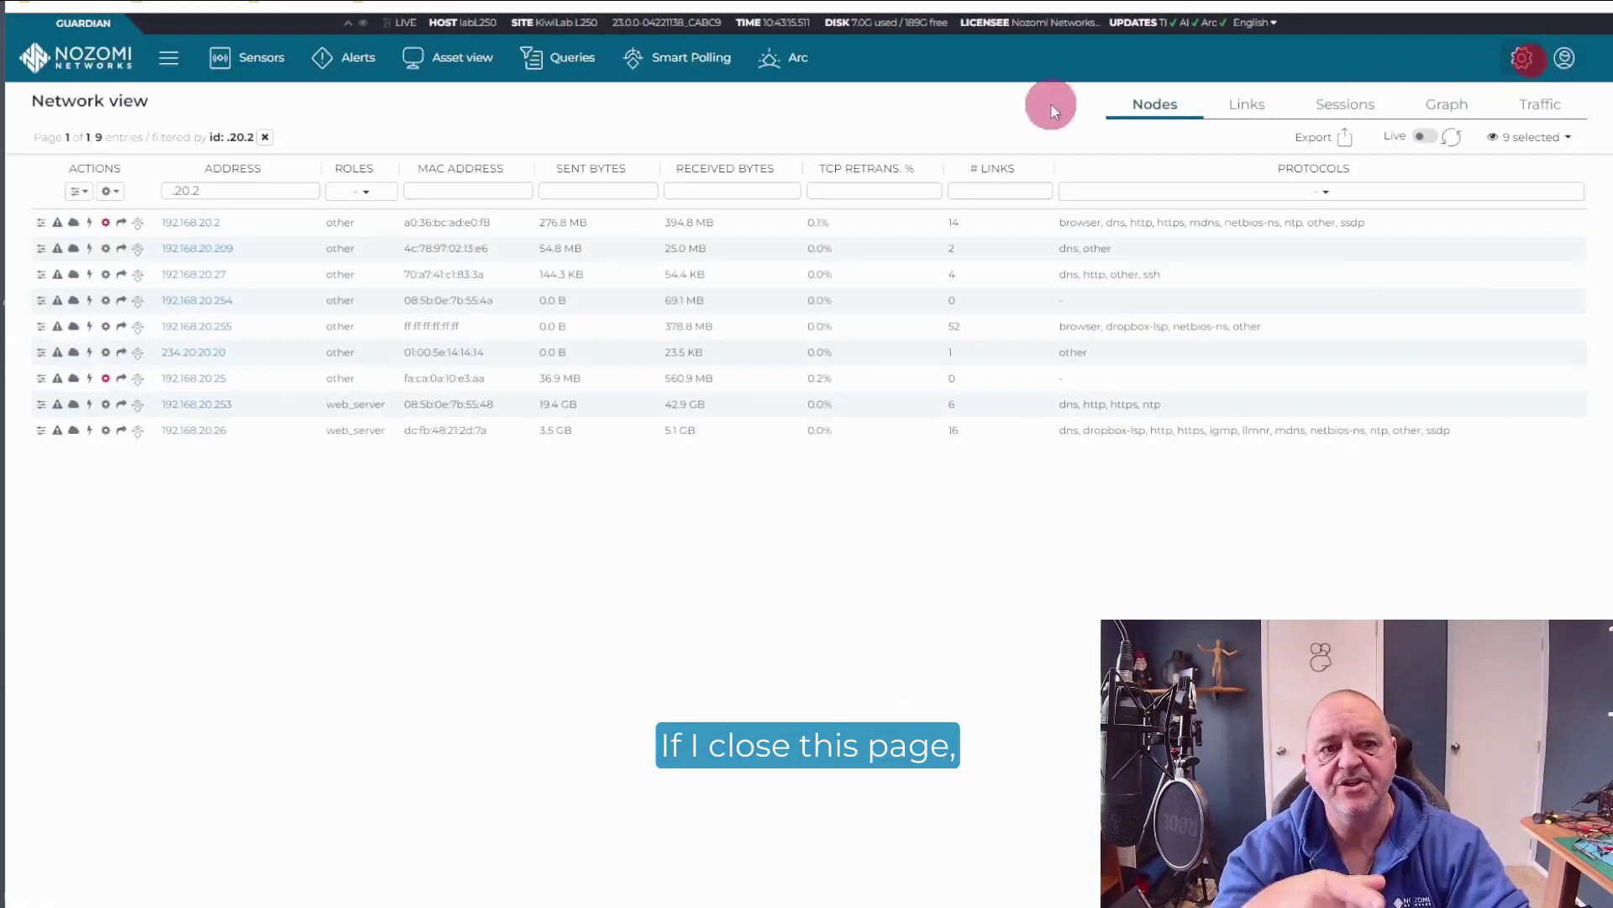
click(800, 61)
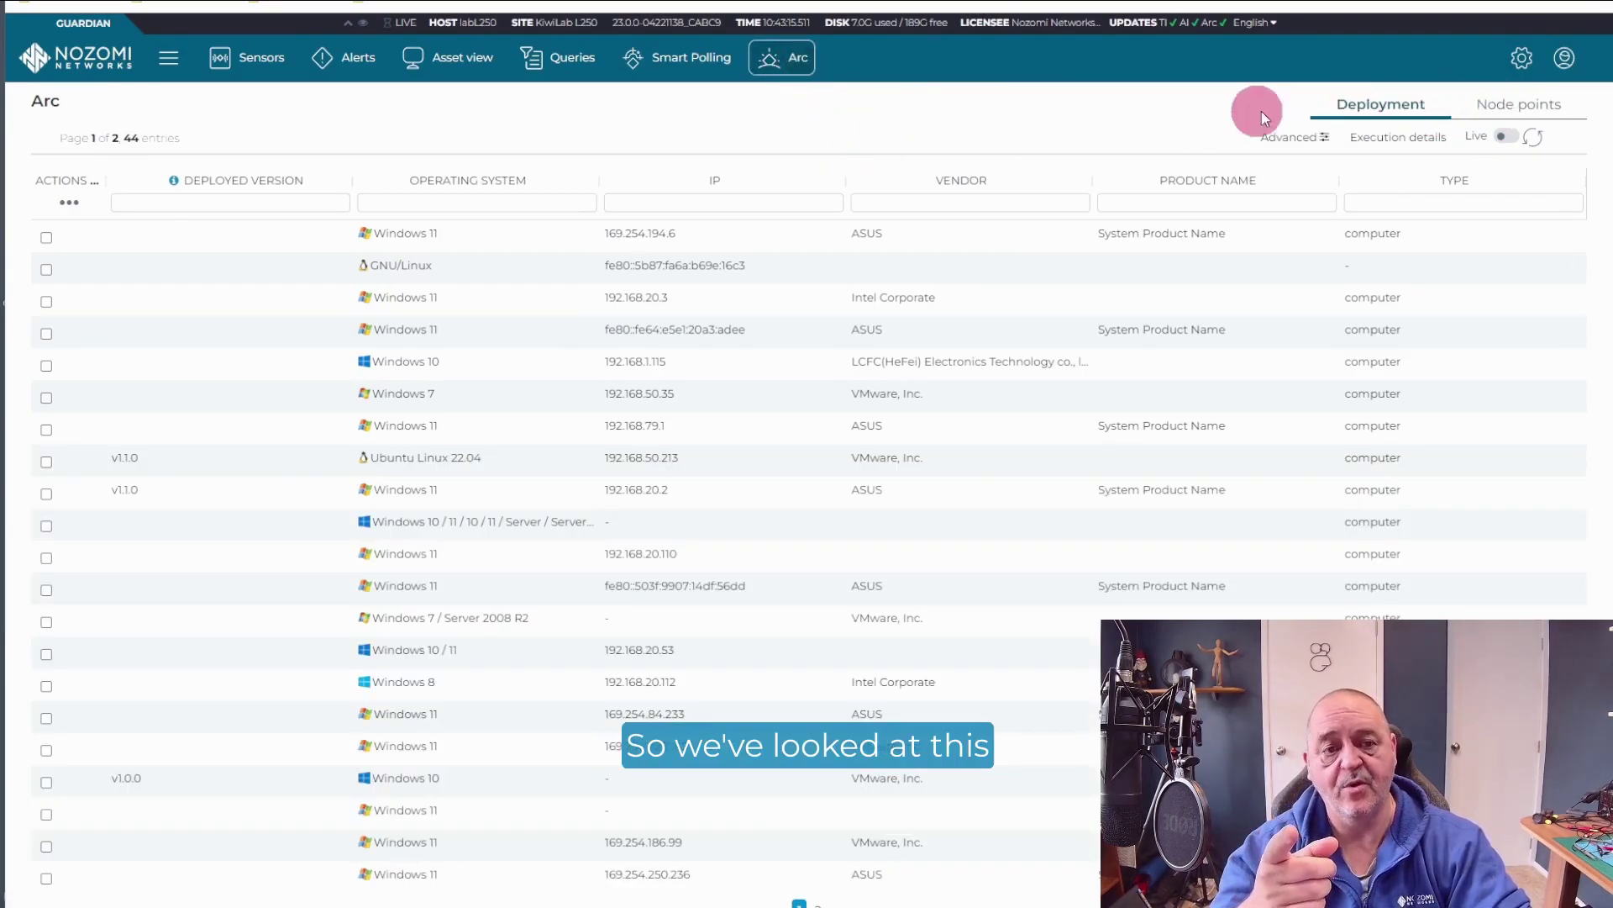
click(273, 181)
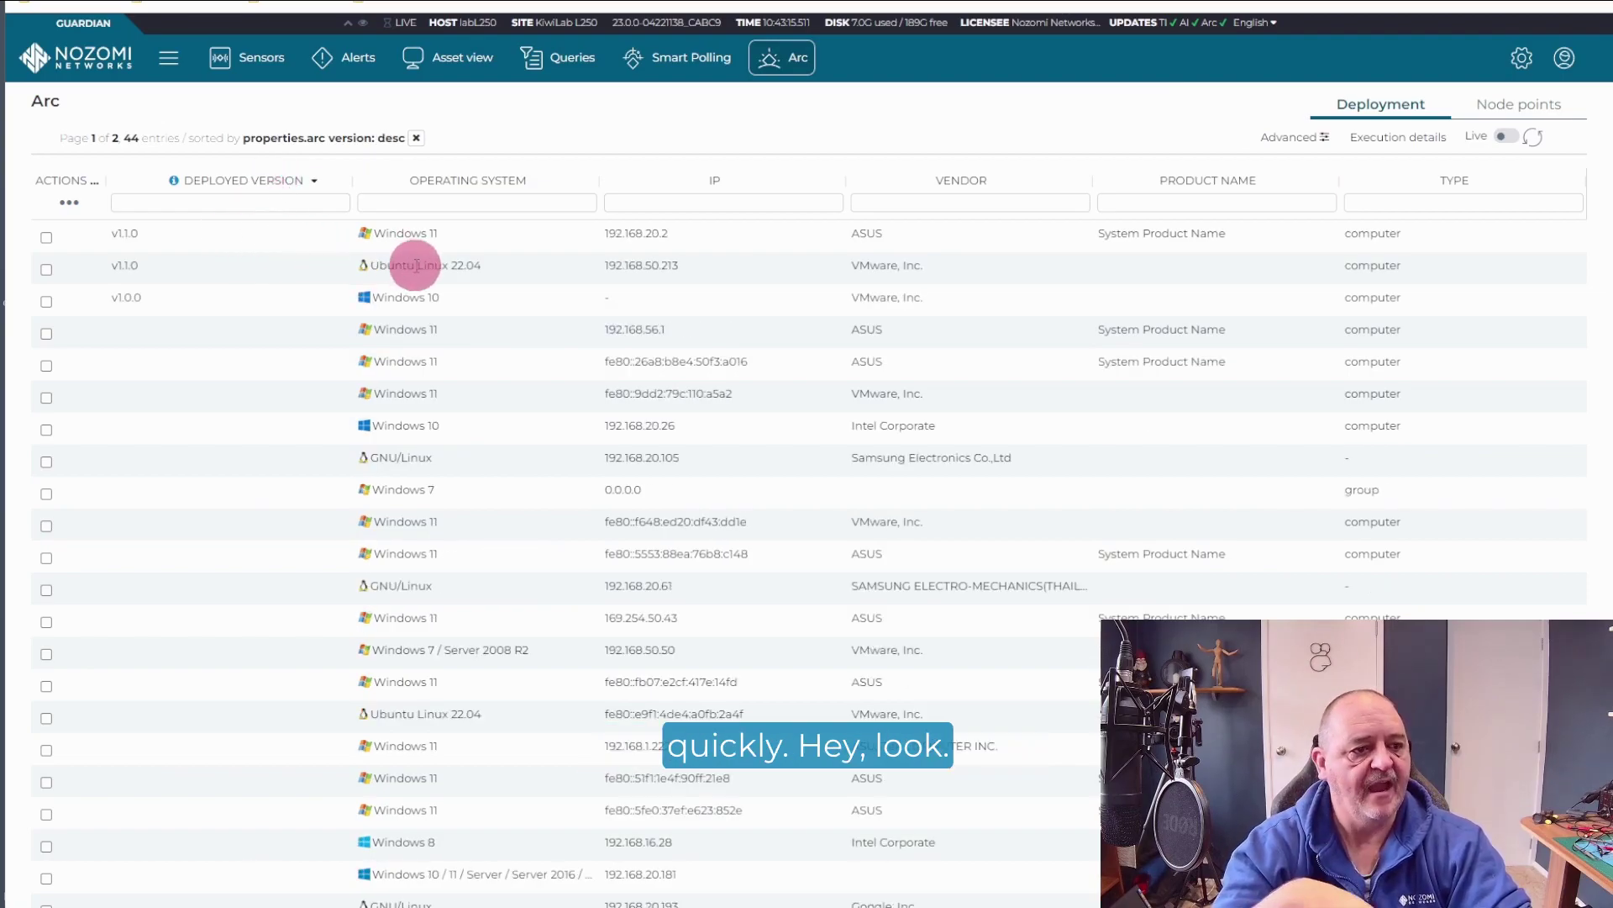
drag(513, 264, 94, 296)
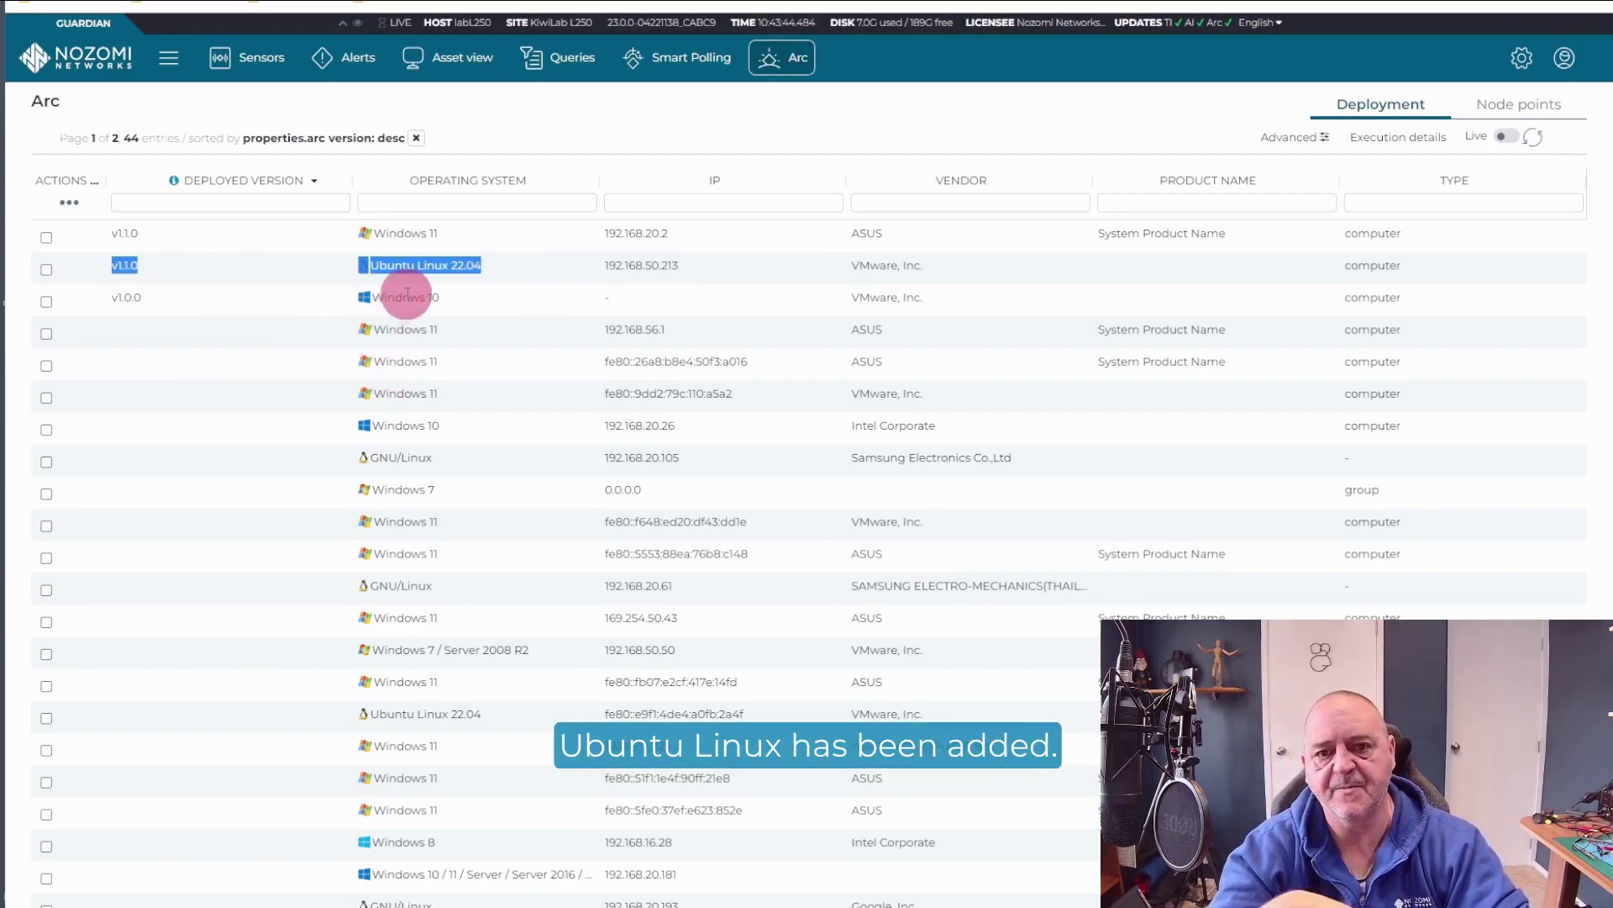
Step: Show the Arc node points and browse those collected for 192.168.50.213
click(1525, 104)
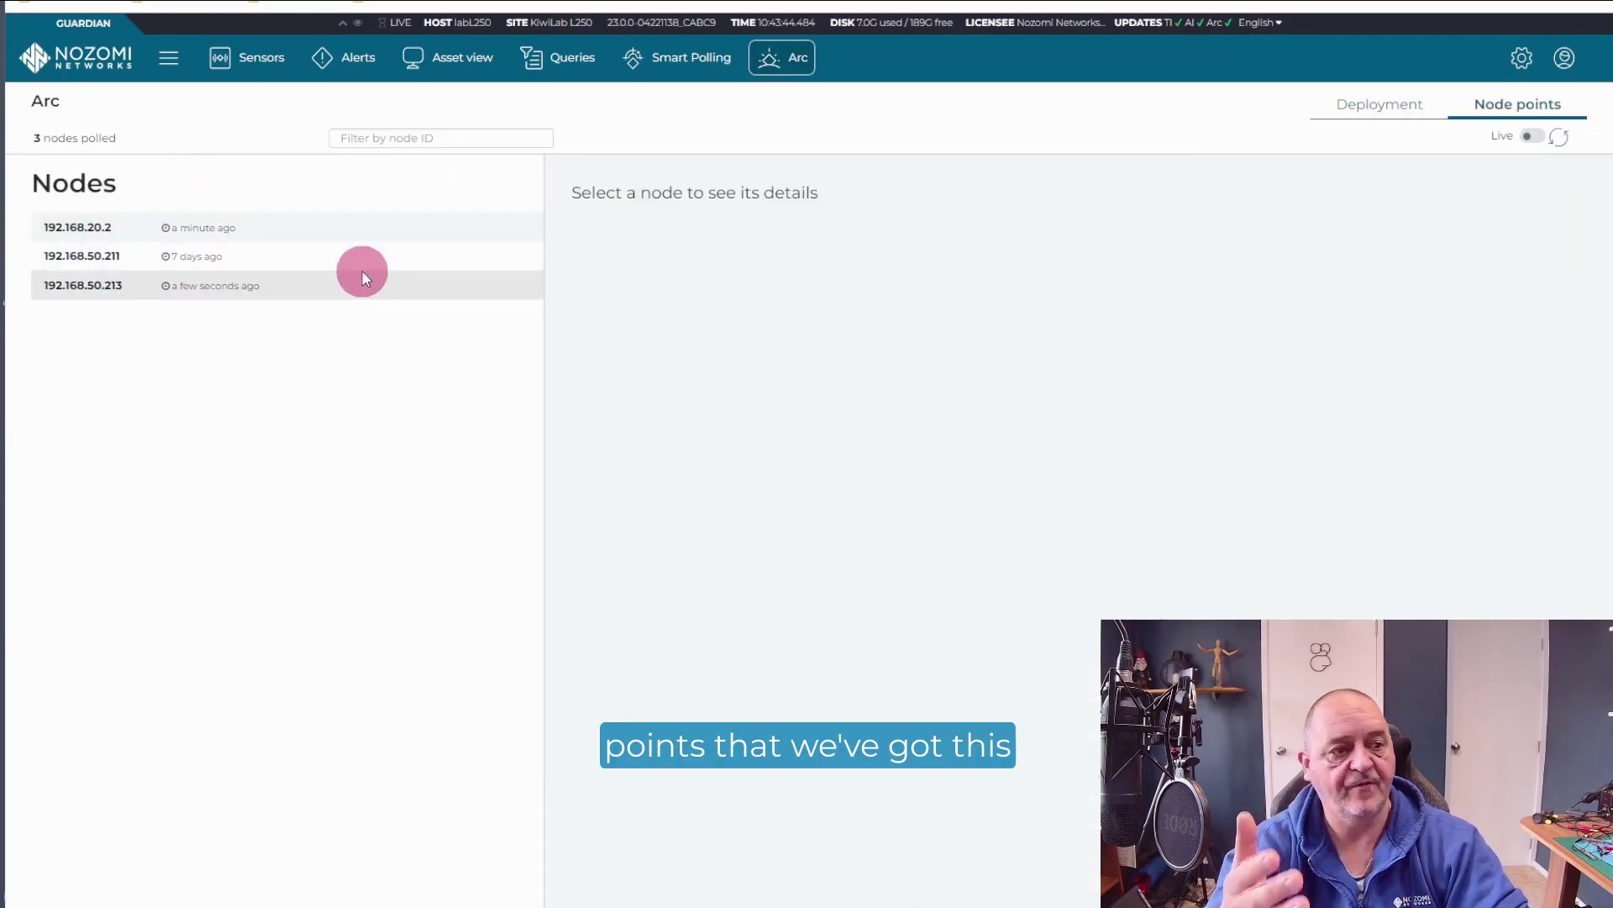
click(99, 284)
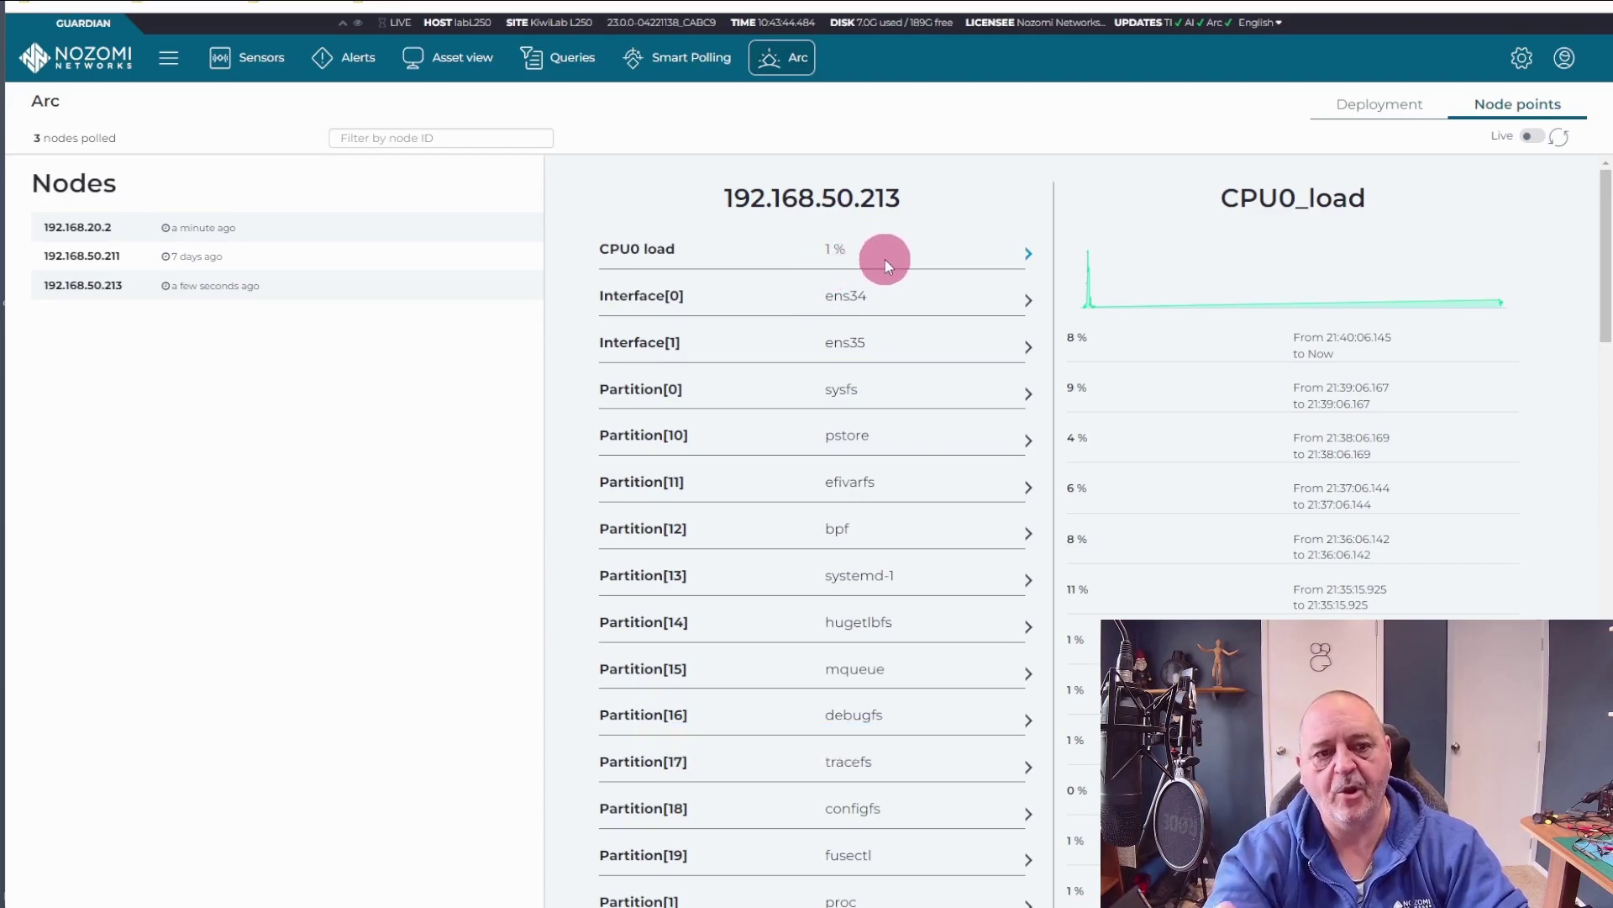
scroll(901, 264, down, 1)
scroll(900, 264, down, 10)
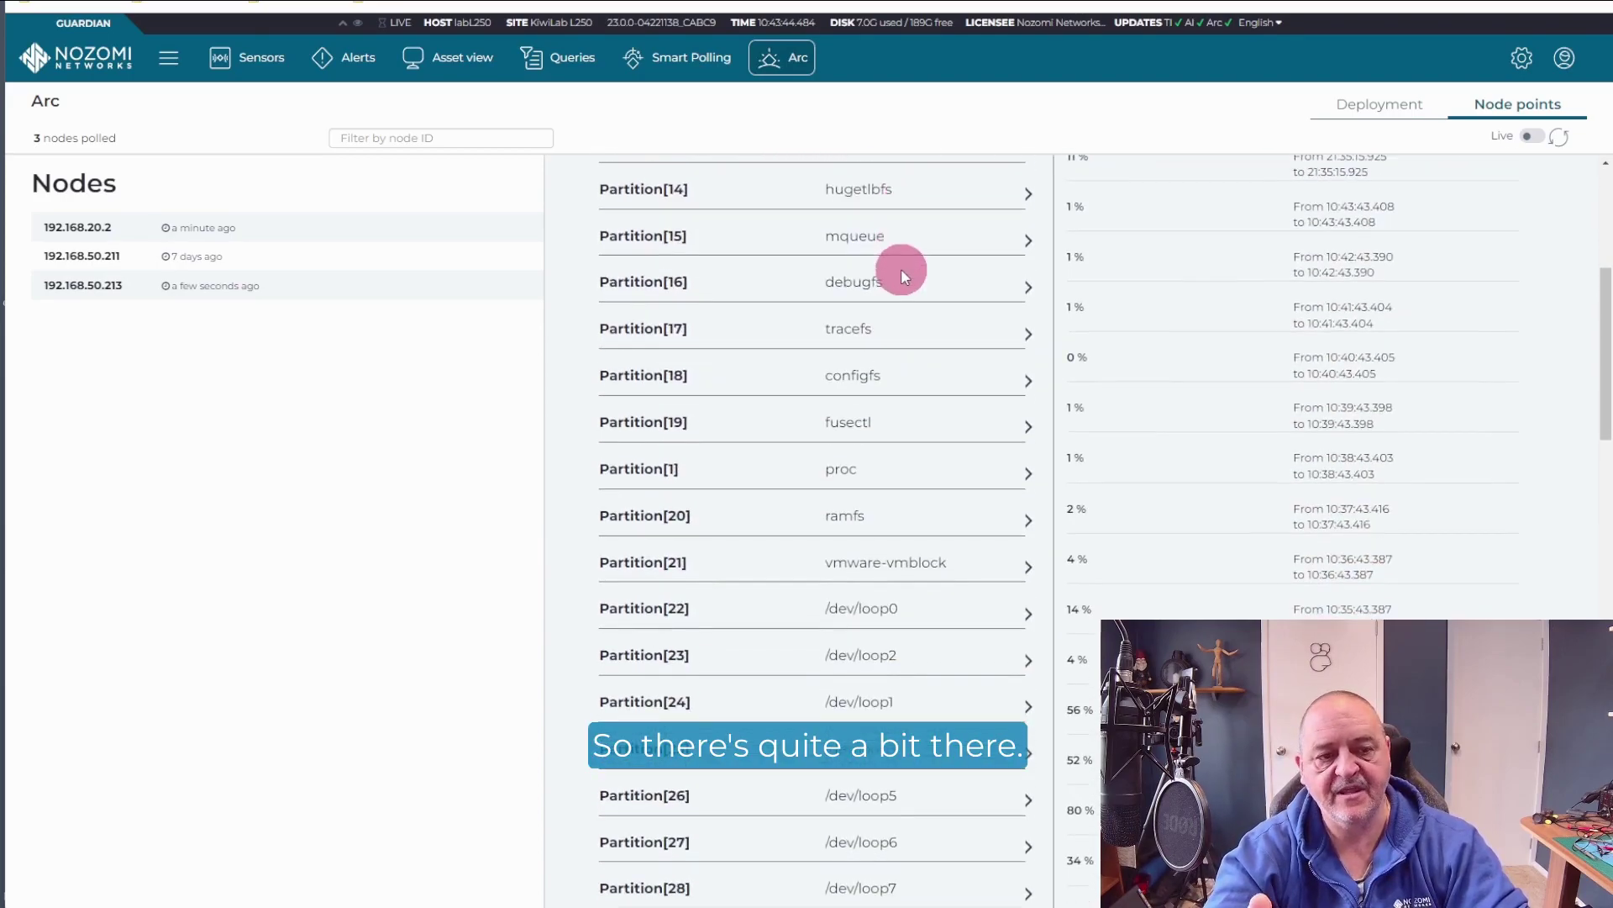
scroll(901, 269, down, 15)
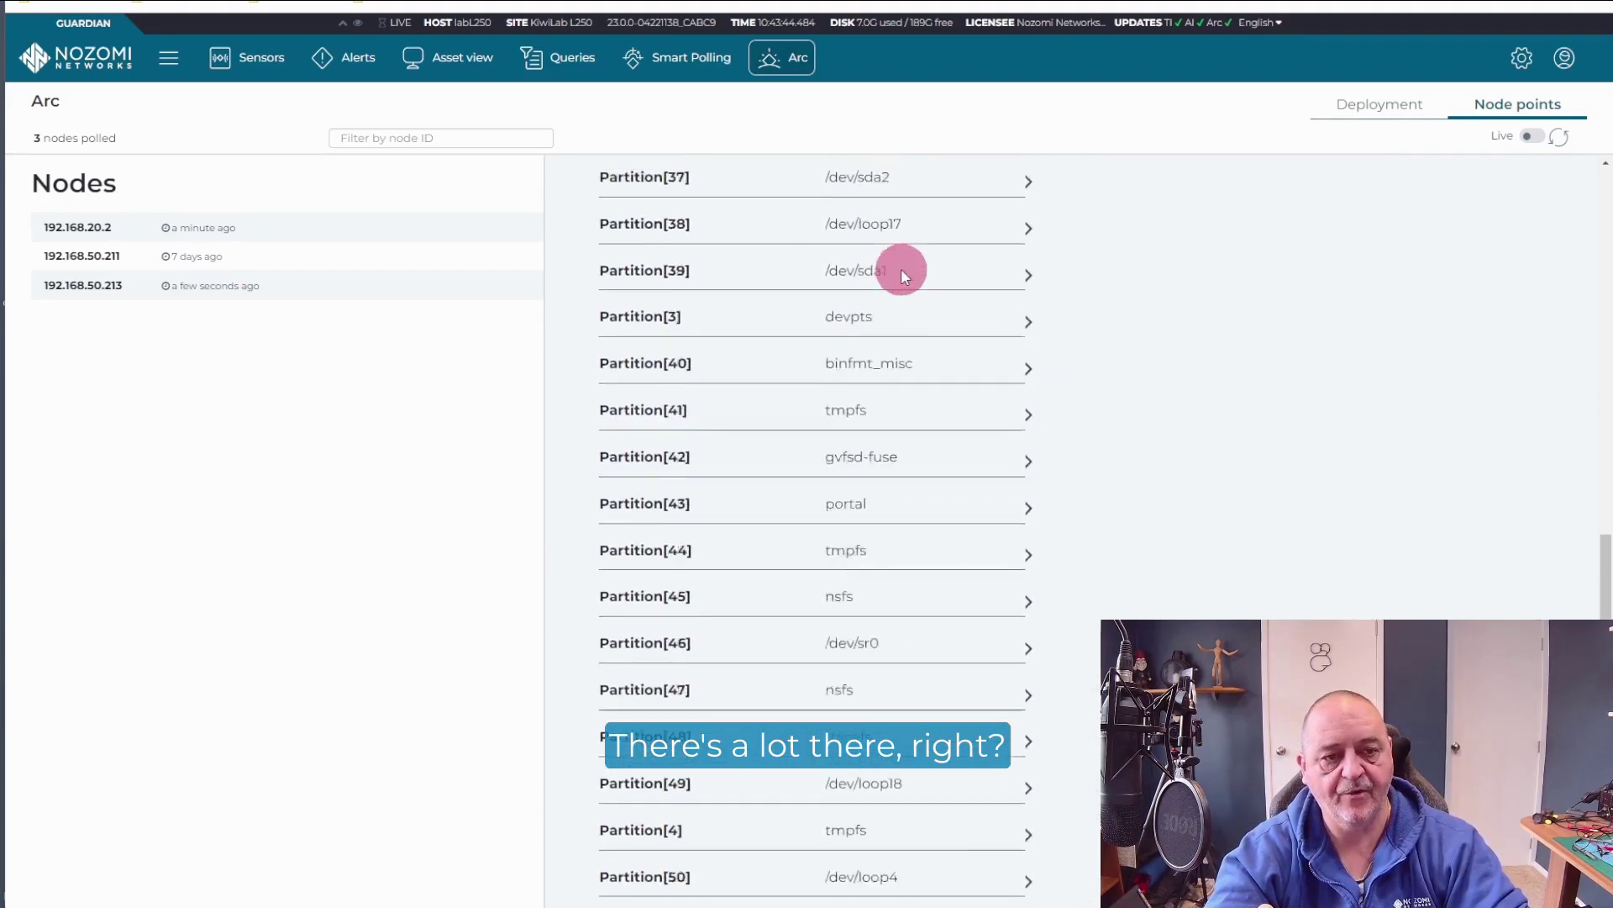
scroll(900, 269, up, 20)
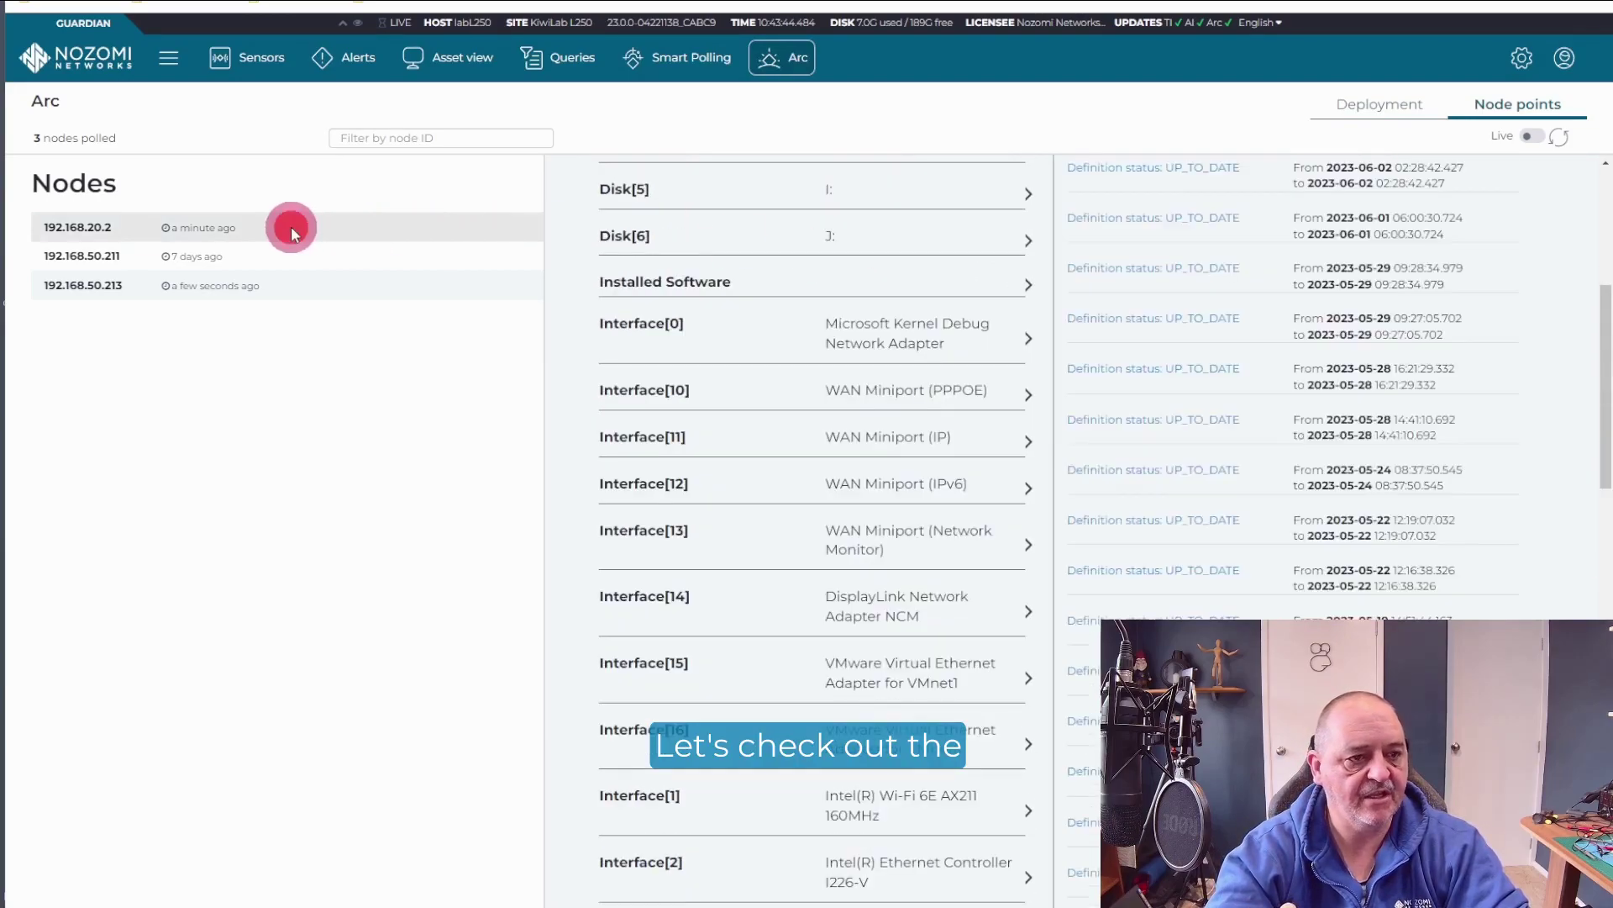
Step: Show and browse 192.168.20.2's node points, starting with its Windows Defender antivirus history
click(327, 227)
click(1033, 346)
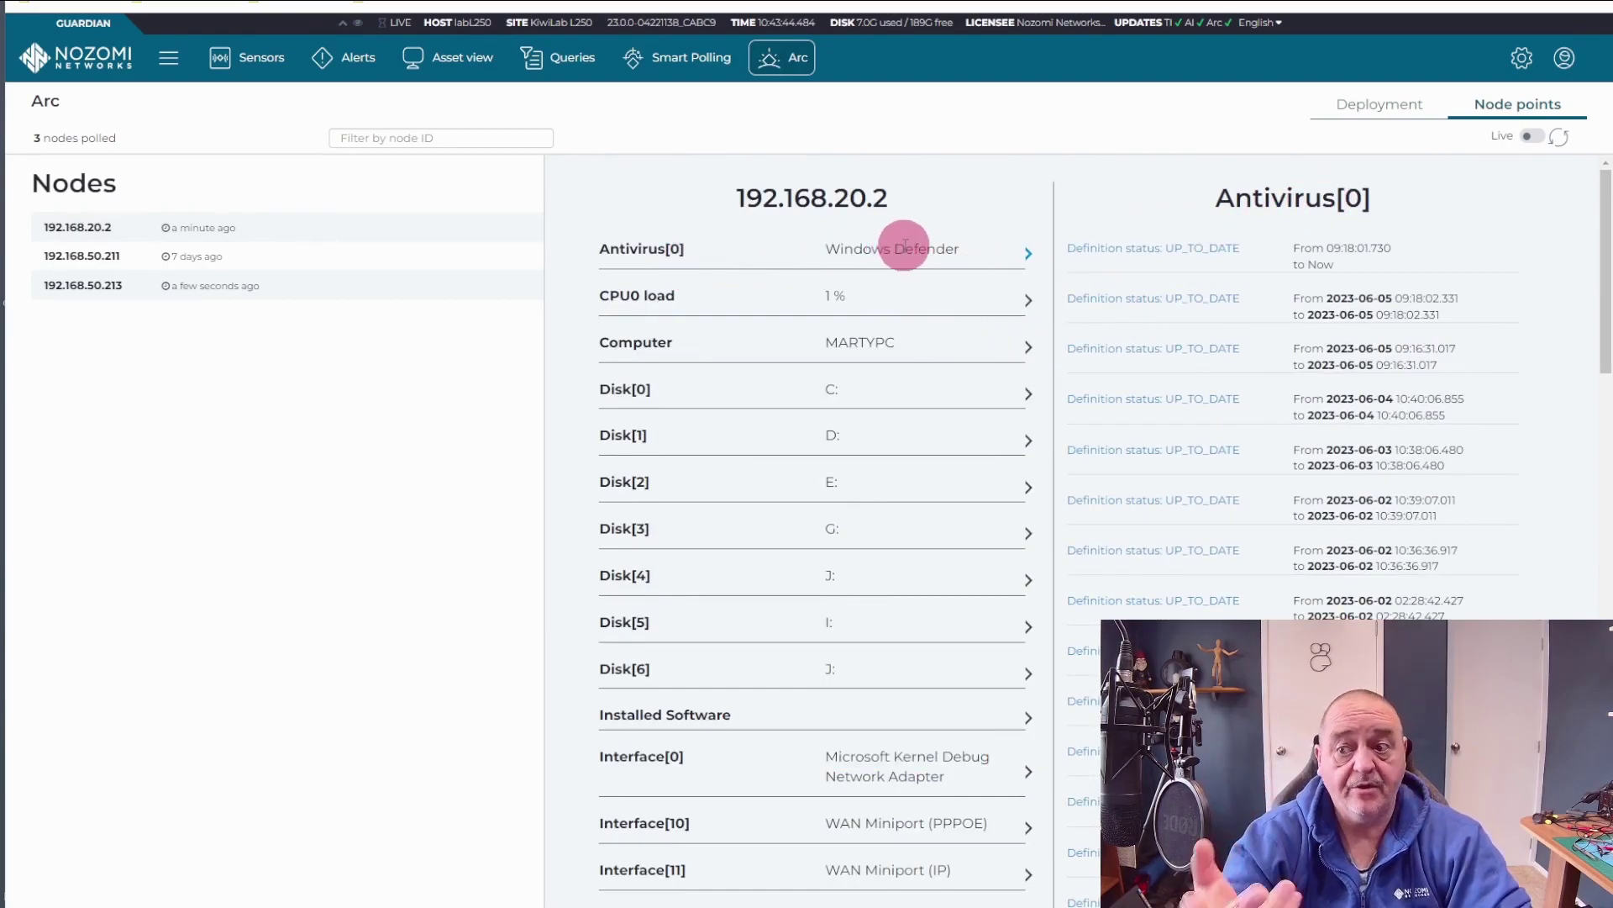
scroll(925, 349, down, 4)
scroll(925, 349, down, 13)
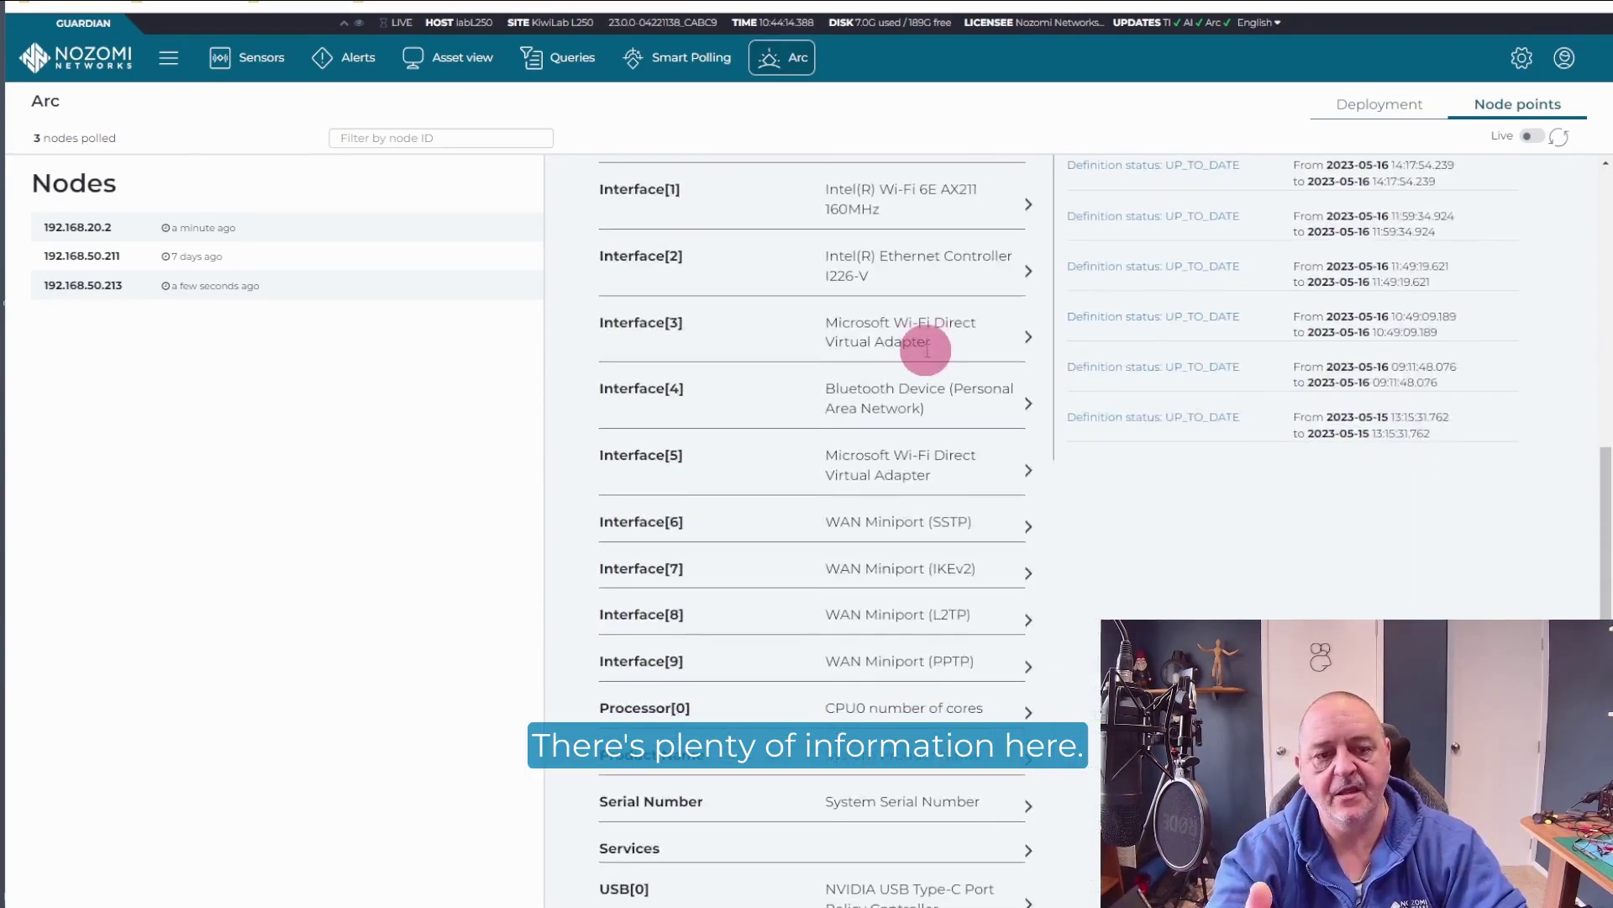
scroll(925, 350, down, 4)
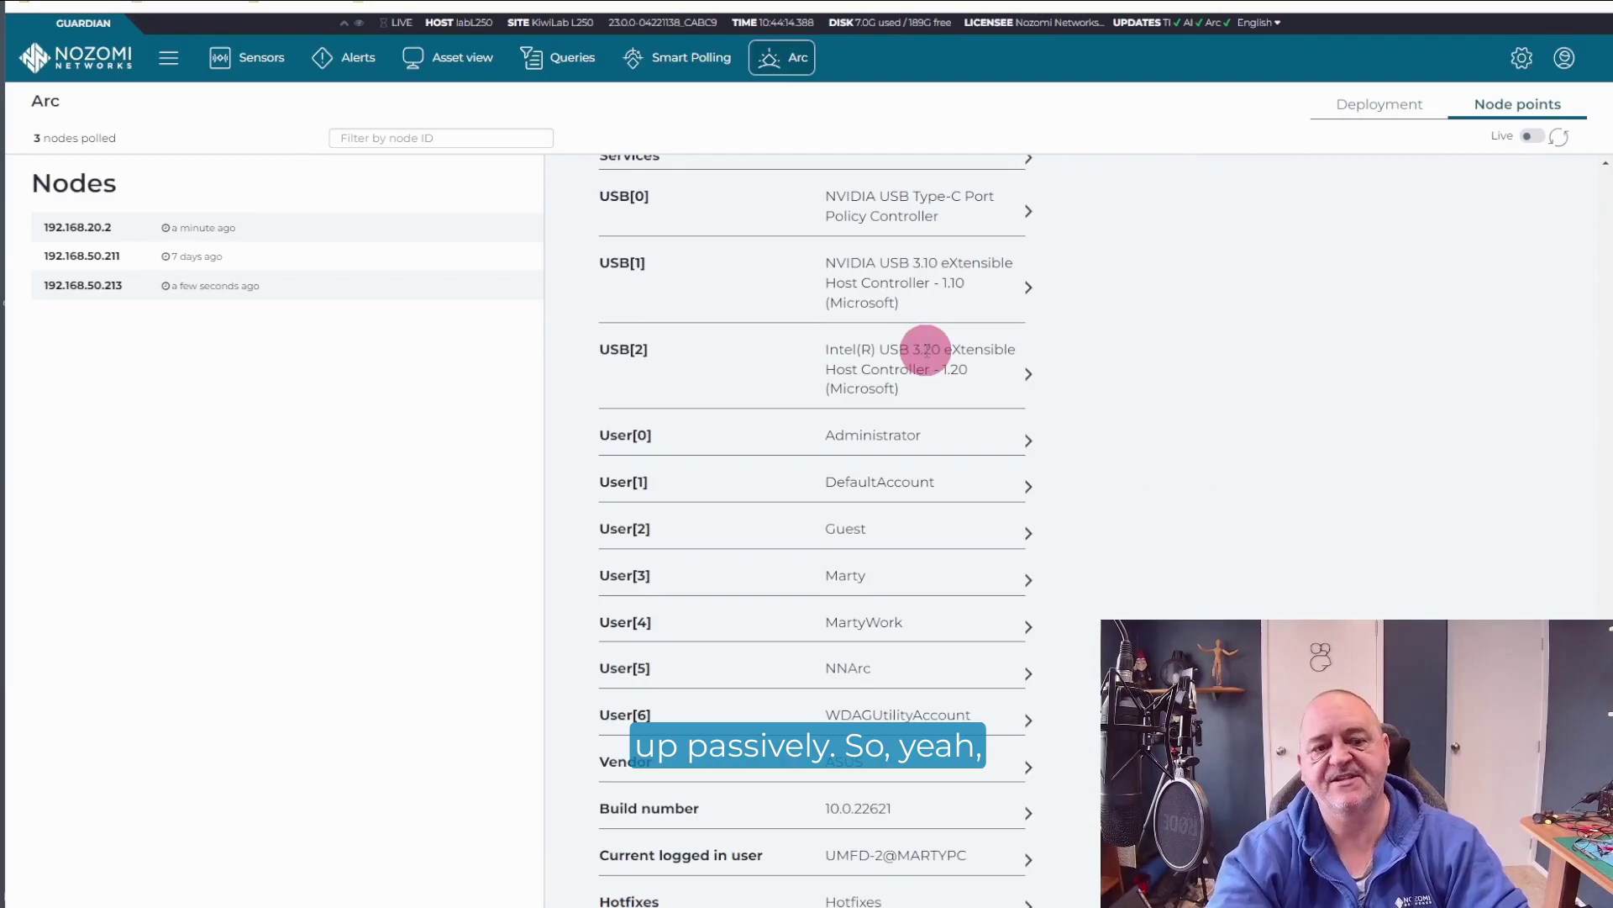
scroll(925, 349, up, 8)
scroll(925, 349, up, 12)
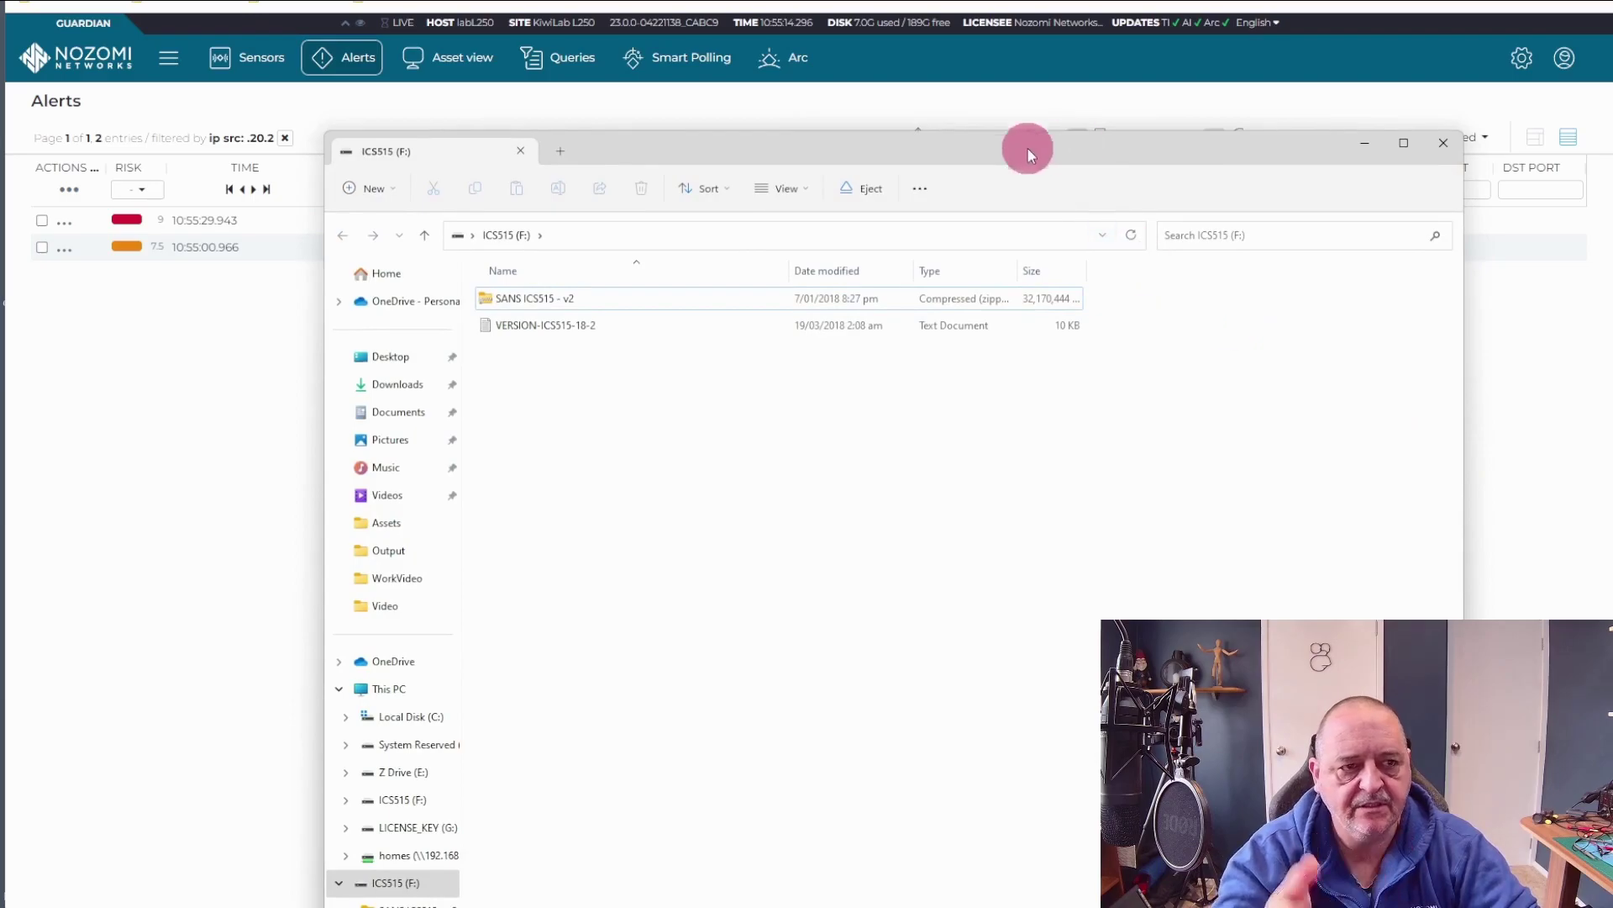
Step: Minimise the ICS515 (F:) File Explorer window to reveal Guardian's alerts
click(1364, 143)
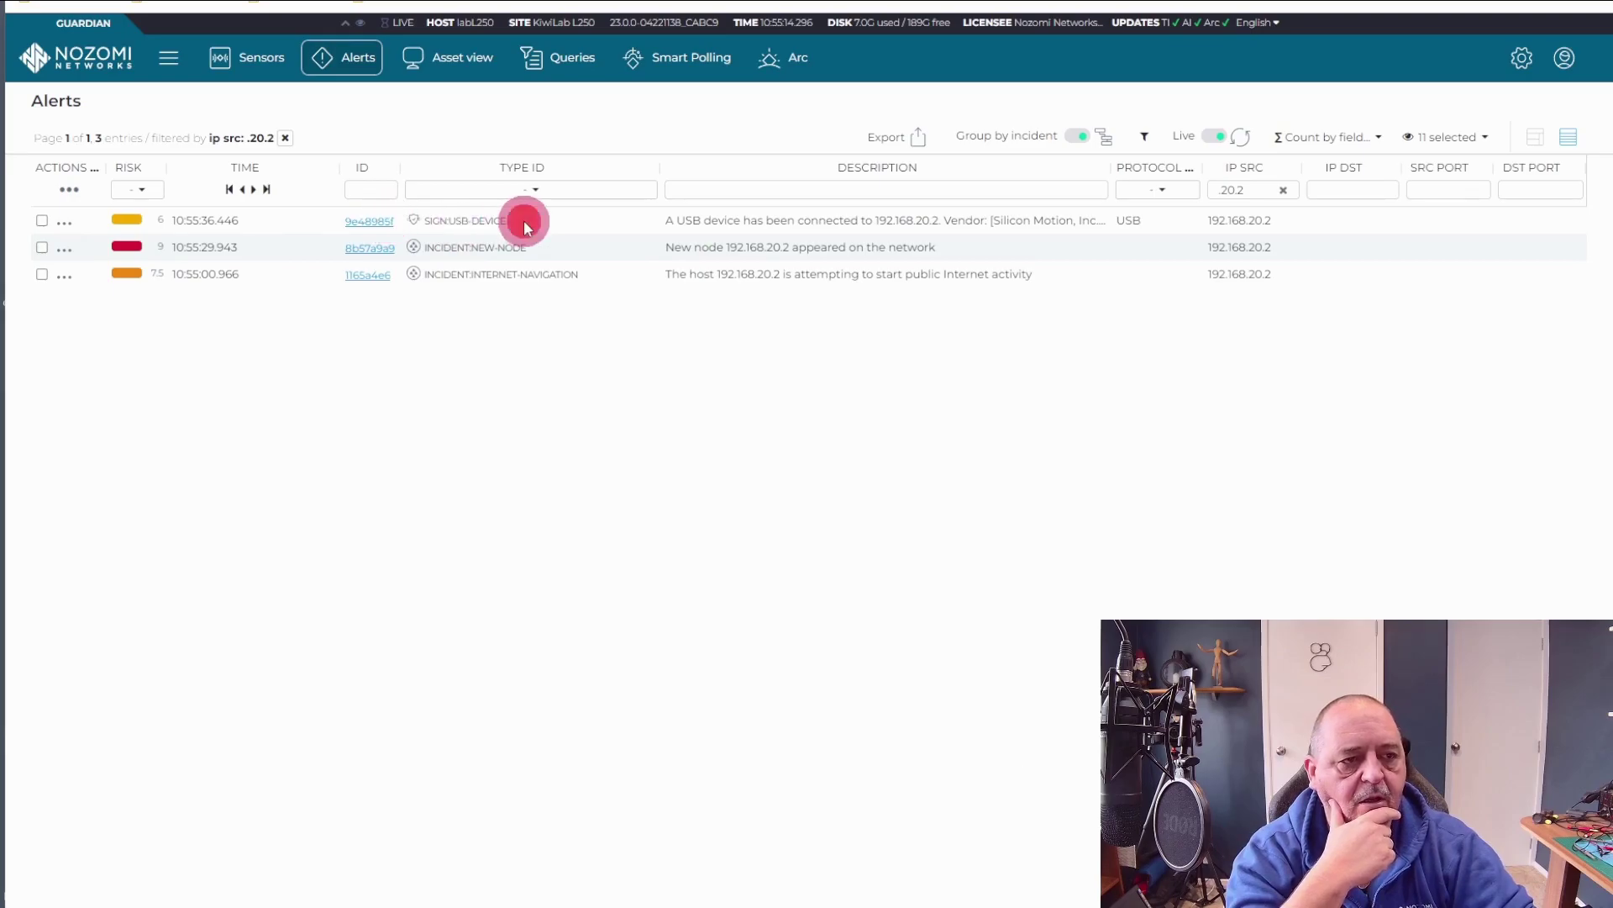
Step: Open the SIGN:USB-DEVICE Connected USB Device alert for 192.168.20.2
click(361, 222)
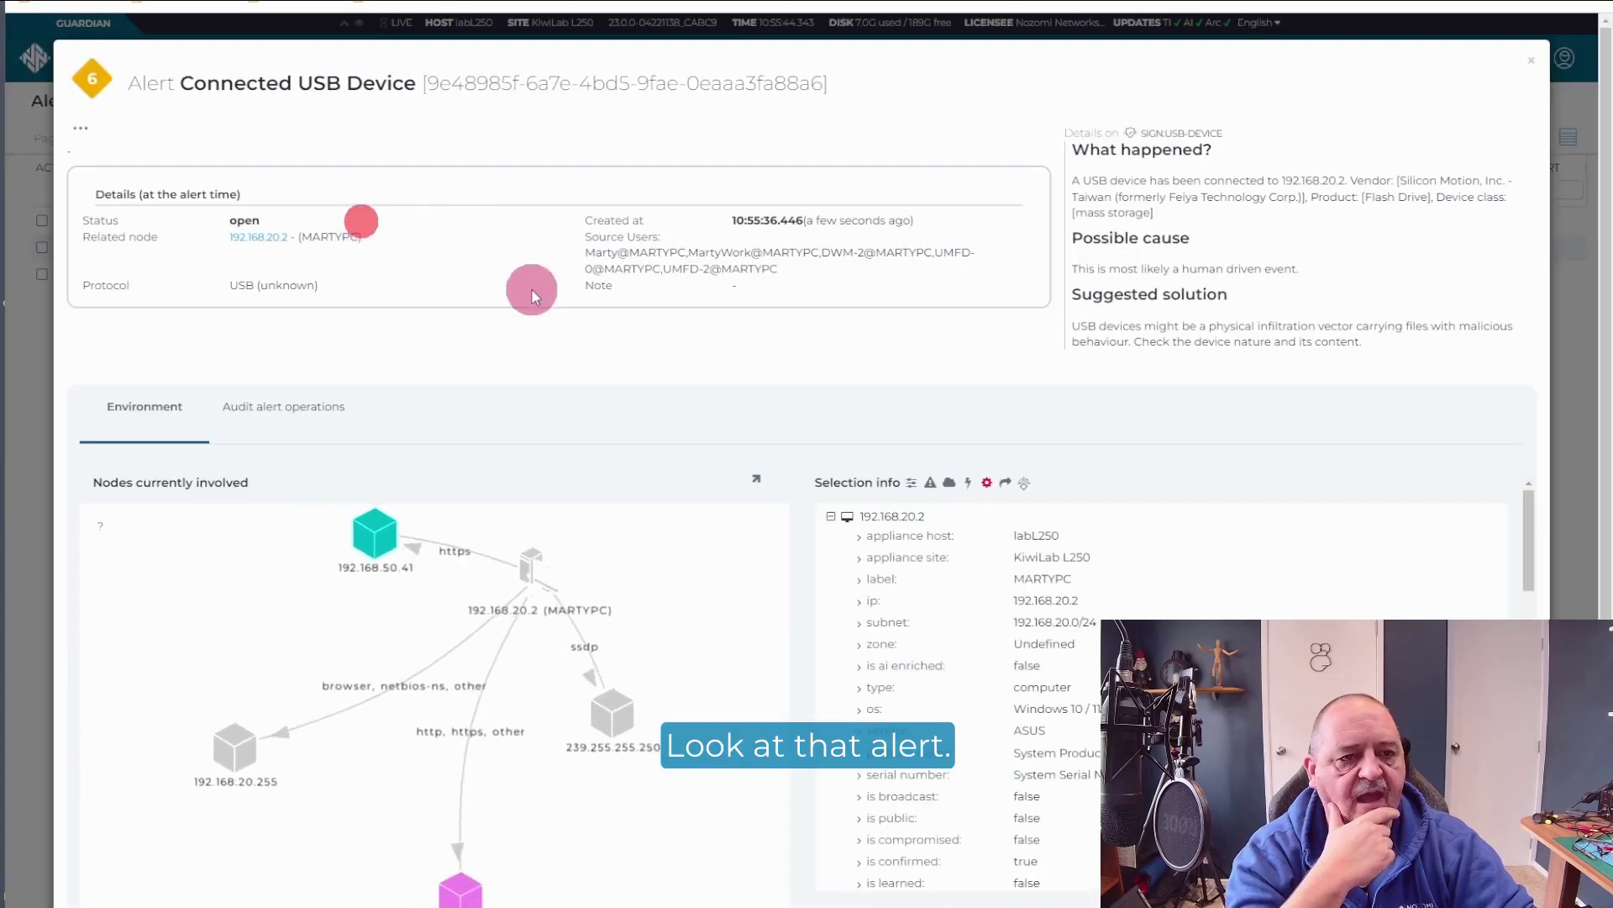